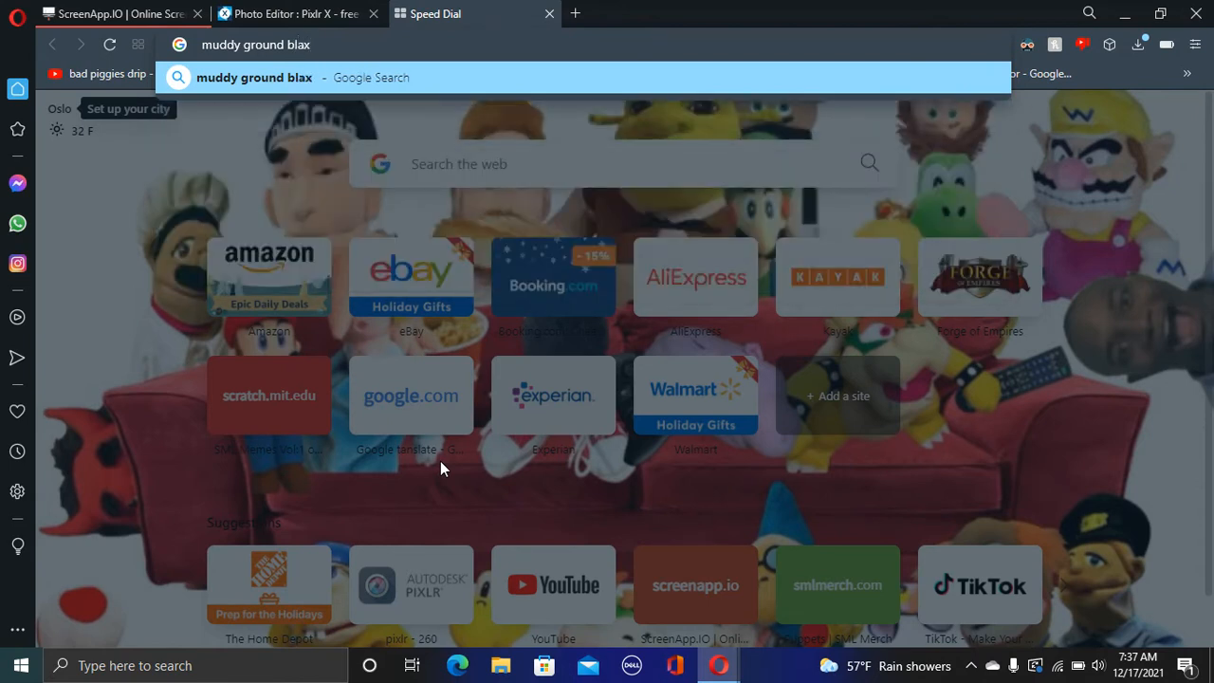
# Search the web for "muddy ground black and white"
pyautogui.press('BackSpace')
pyautogui.write('ck ')
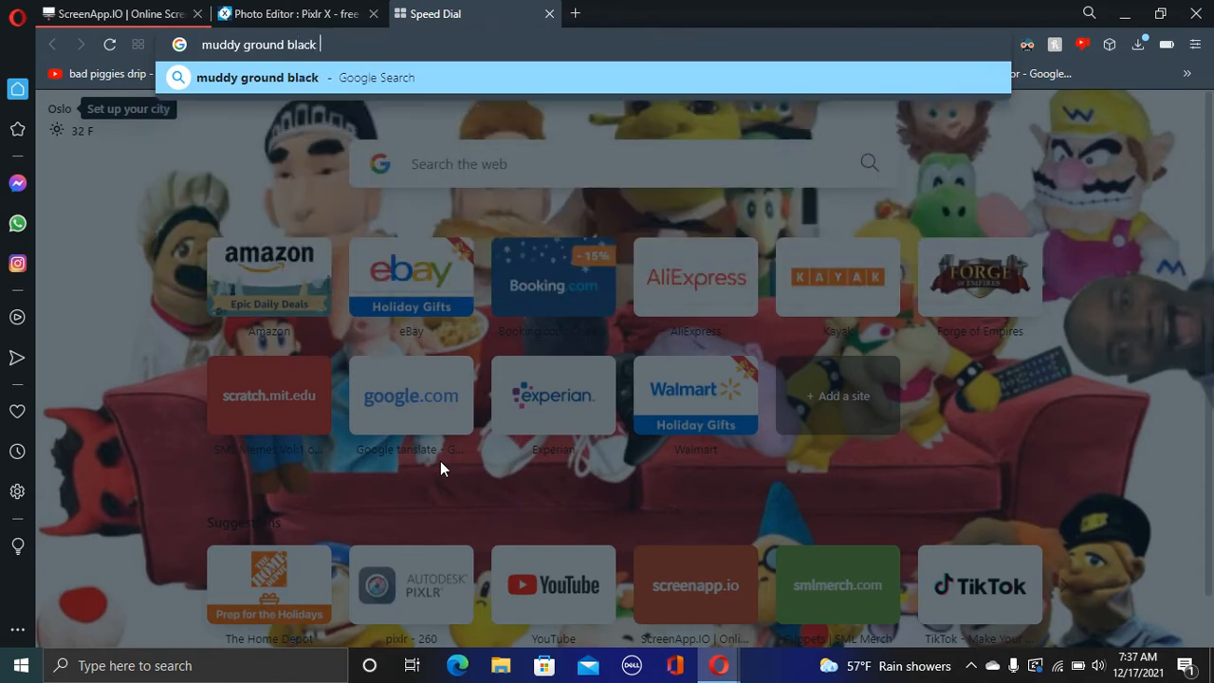
pyautogui.write('and white')
pyautogui.press('Return')
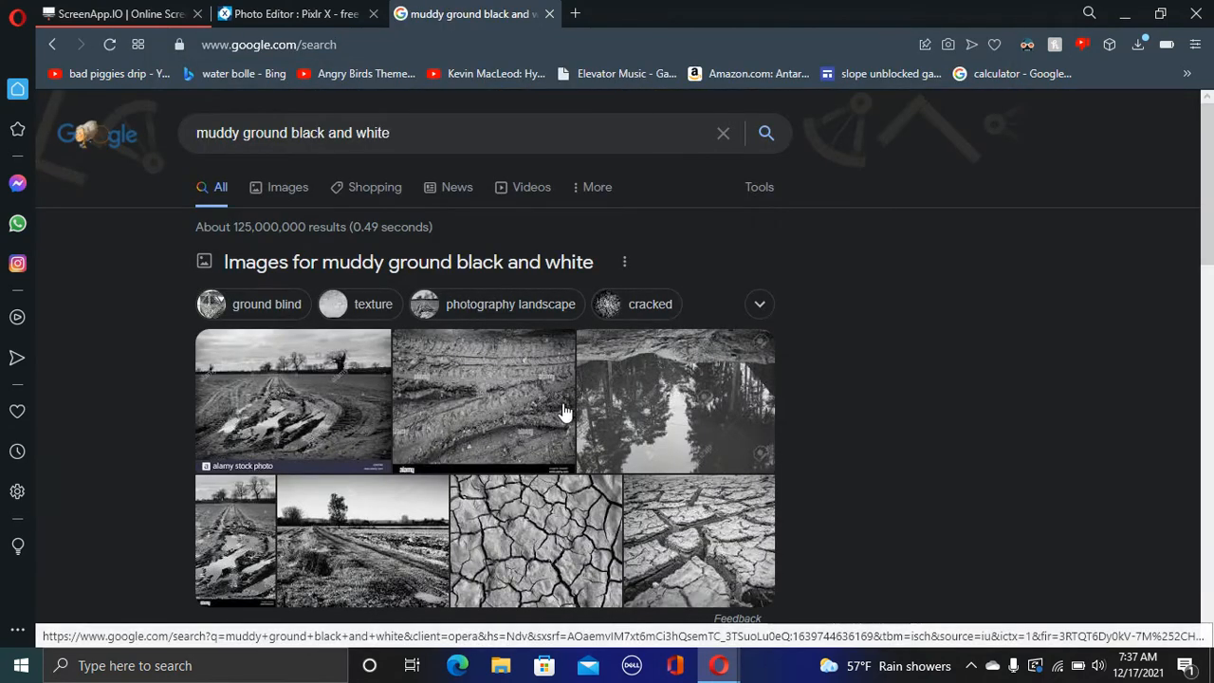
# Open the Muddy Fields Landscape image from 123RF in the image results and save it to the computer under its suggested name
pyautogui.click(364, 549)
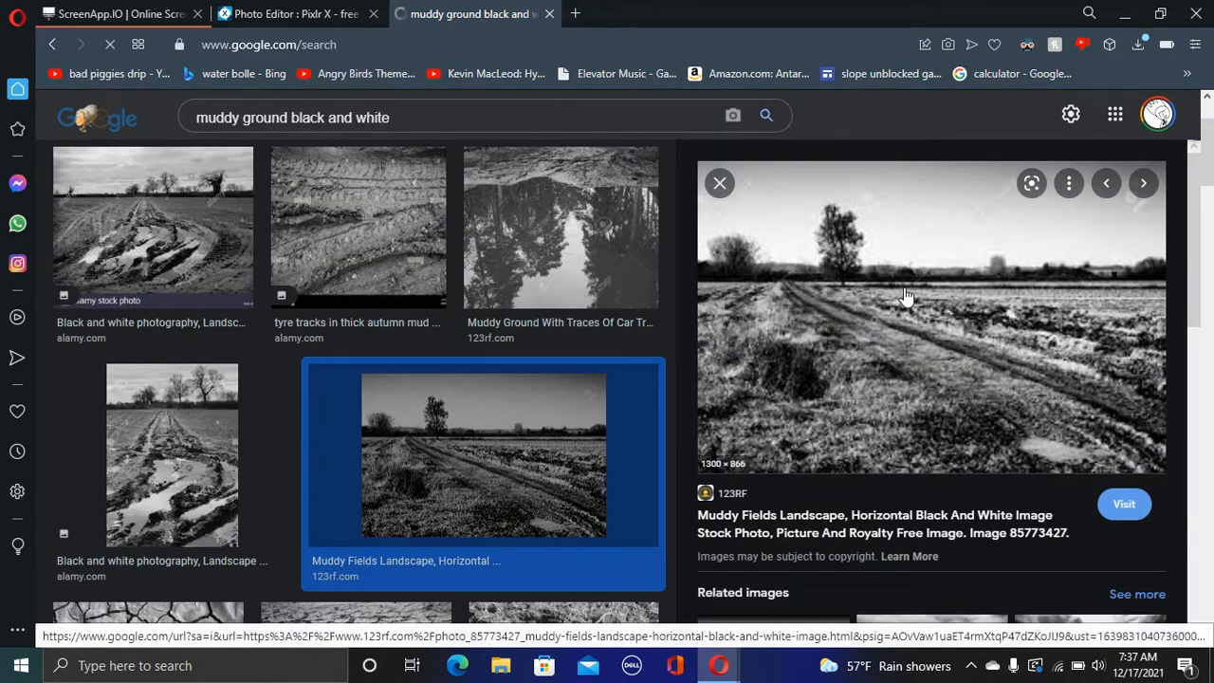
pyautogui.rightClick(899, 349)
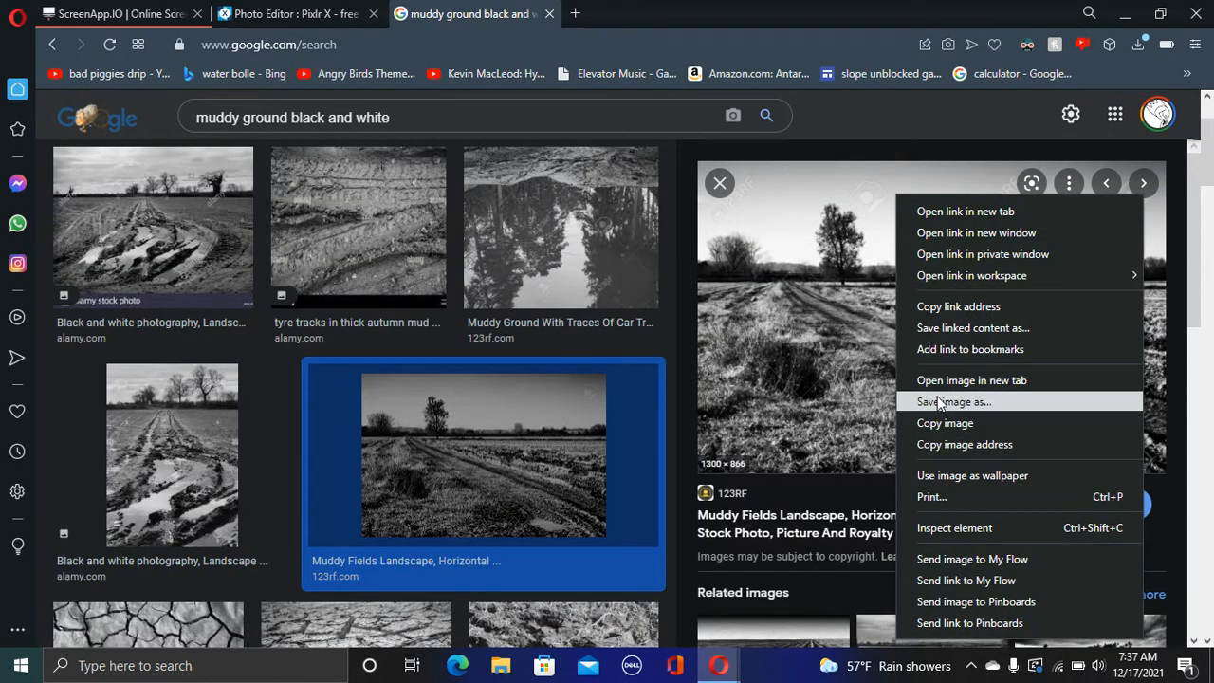
pyautogui.click(896, 402)
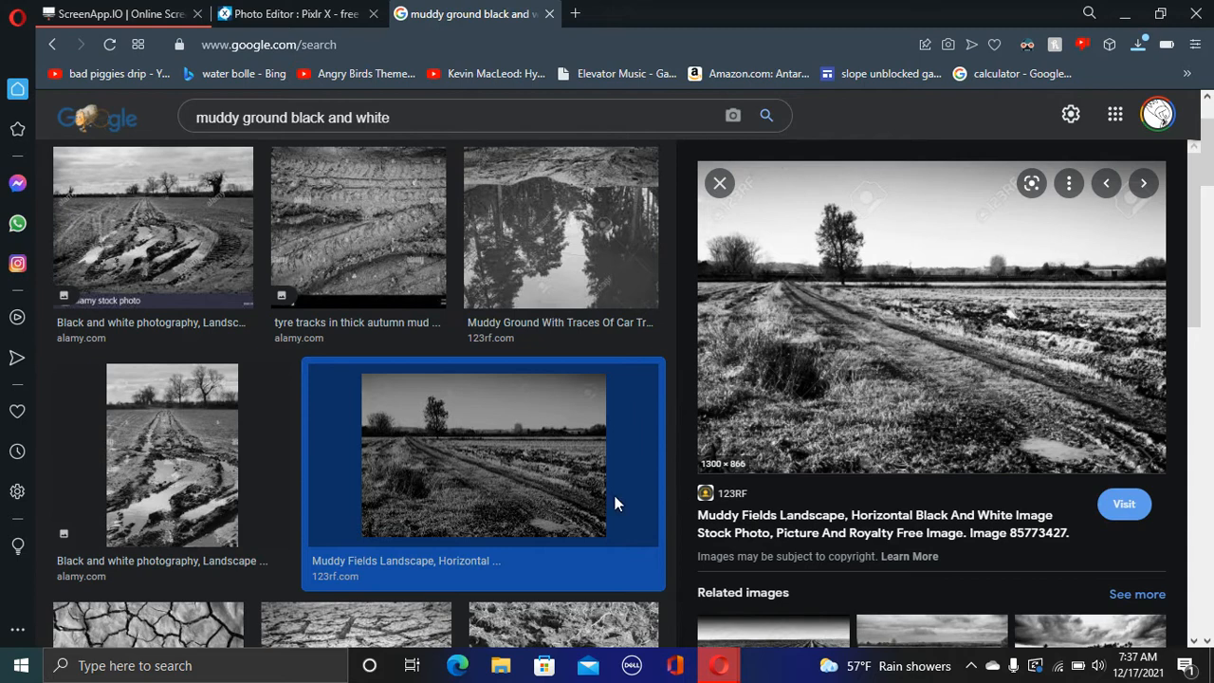
pyautogui.click(442, 451)
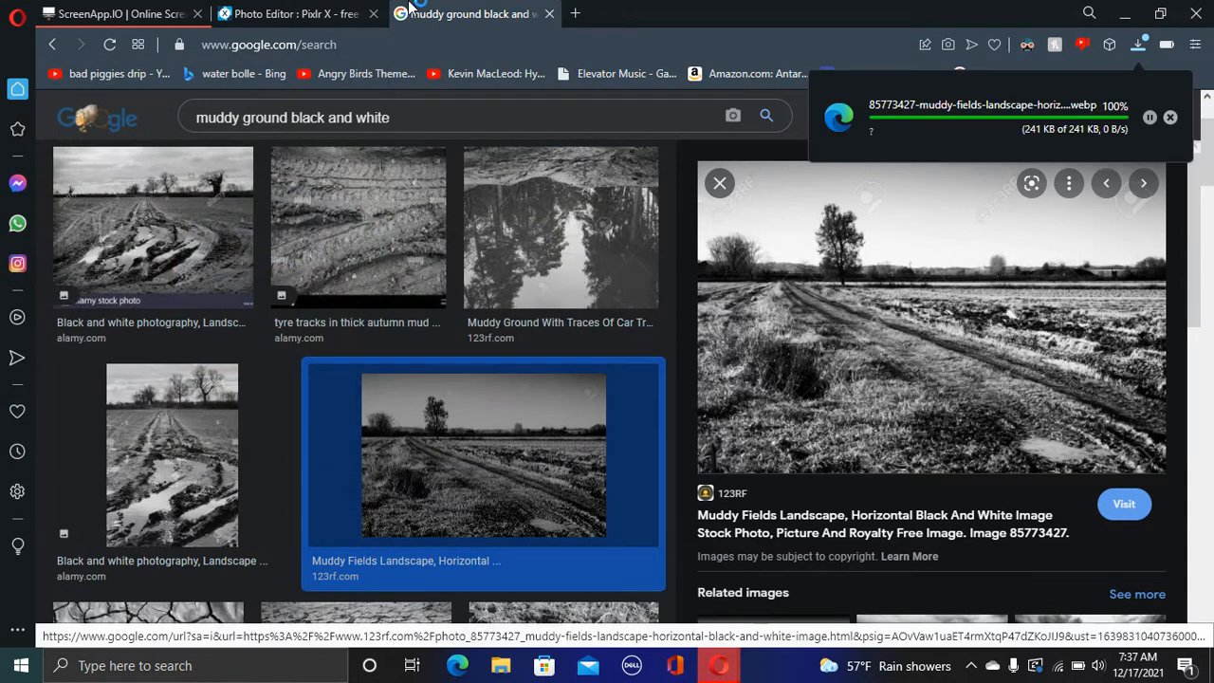
# Switch to the Pixlr X editor and add the downloaded muddy field photo as a new image layer
pyautogui.click(294, 14)
pyautogui.click(1018, 154)
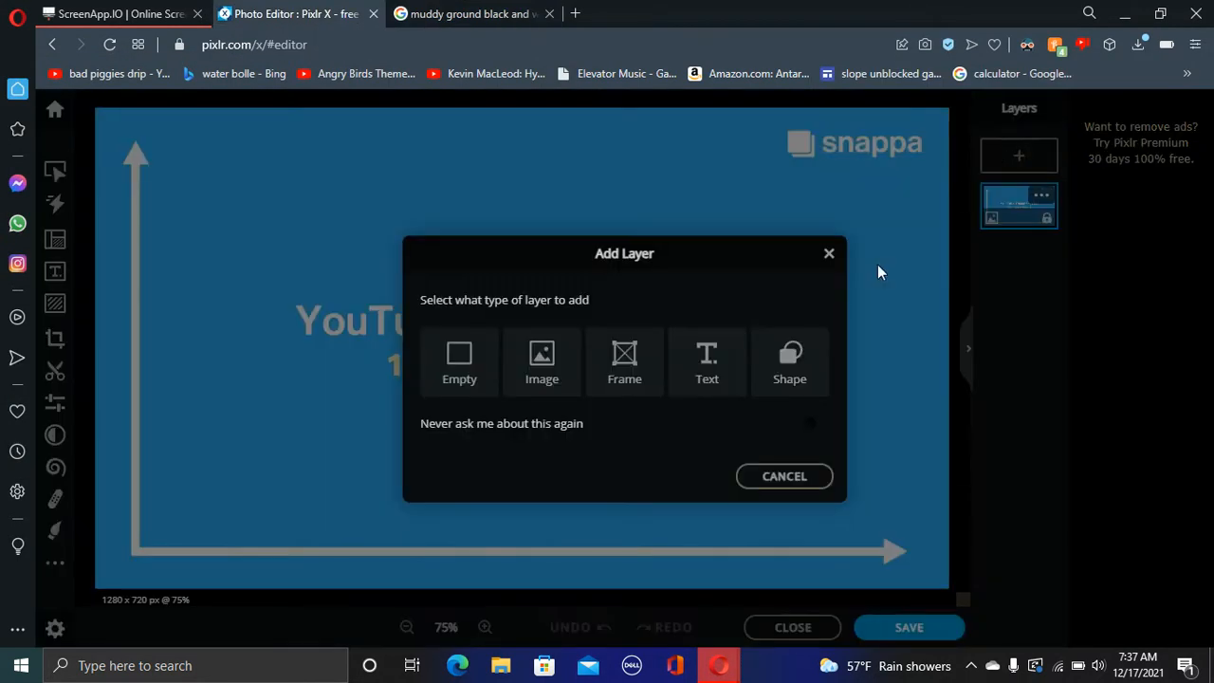
pyautogui.click(555, 368)
pyautogui.click(607, 515)
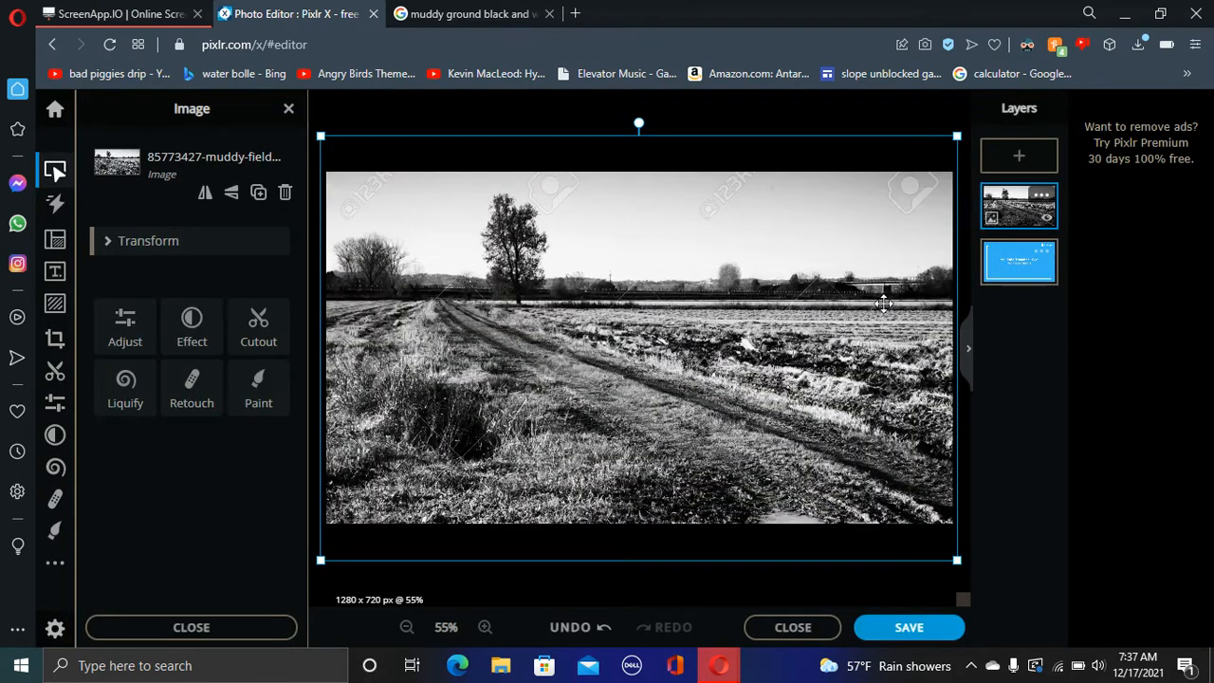
# Delete the blue Background layer beneath the muddy field photo
pyautogui.click(986, 274)
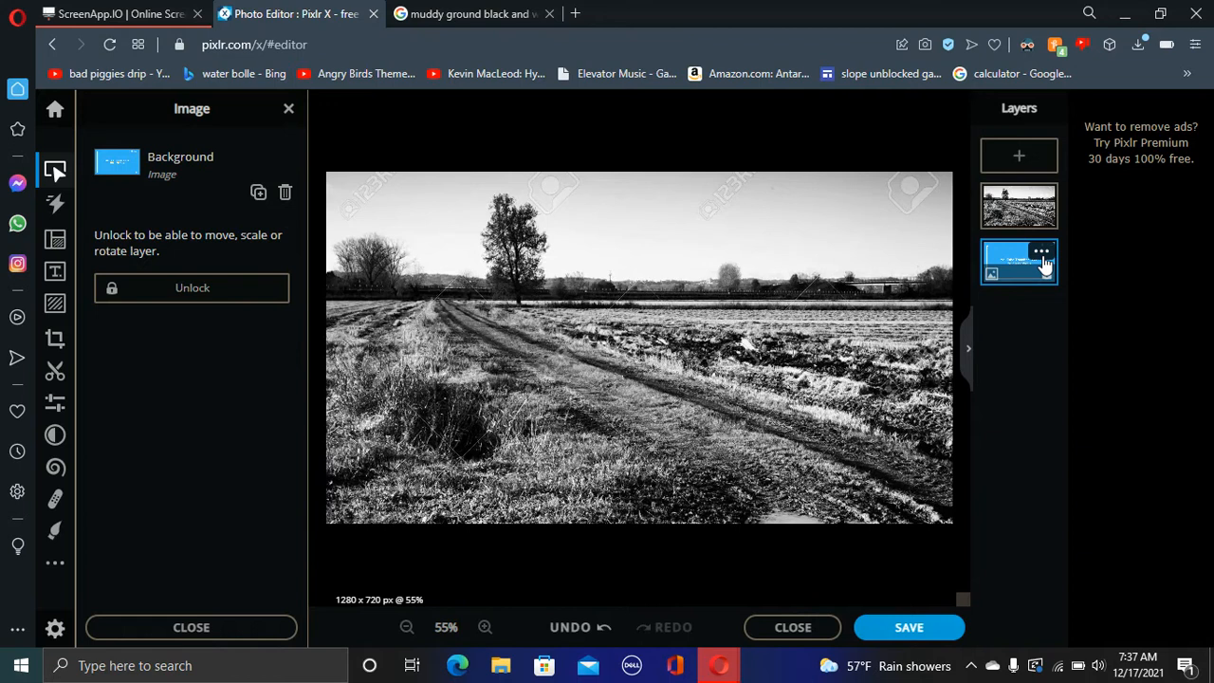
pyautogui.click(1041, 250)
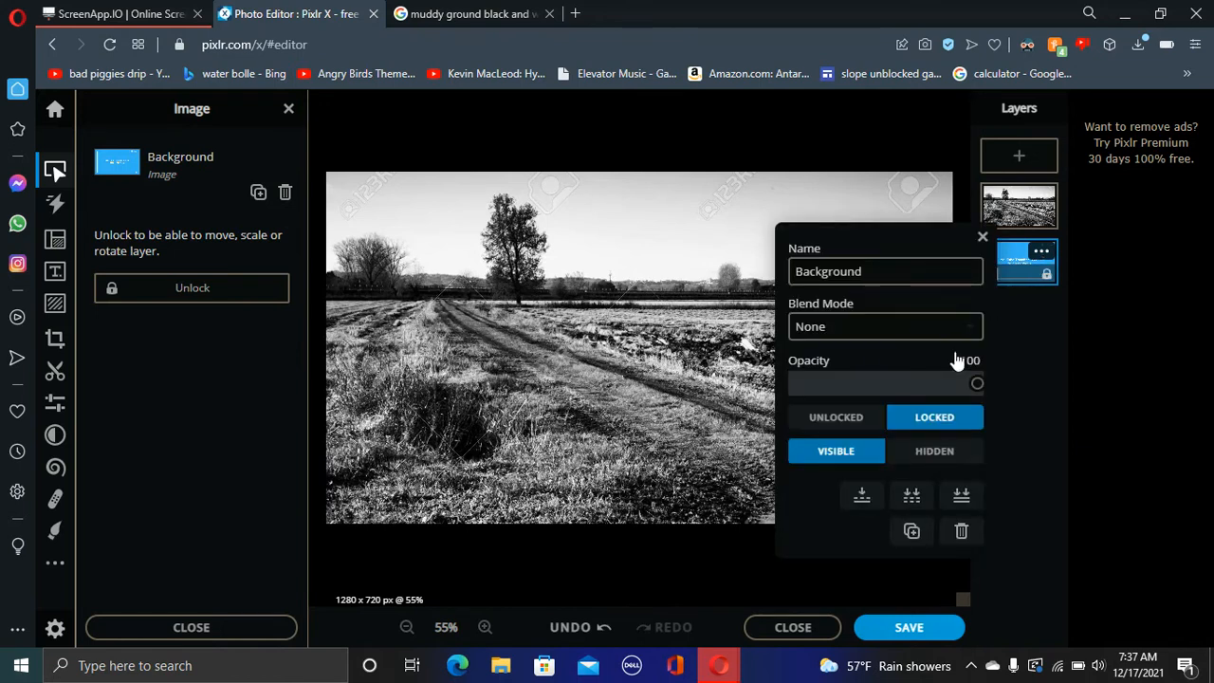
pyautogui.click(959, 532)
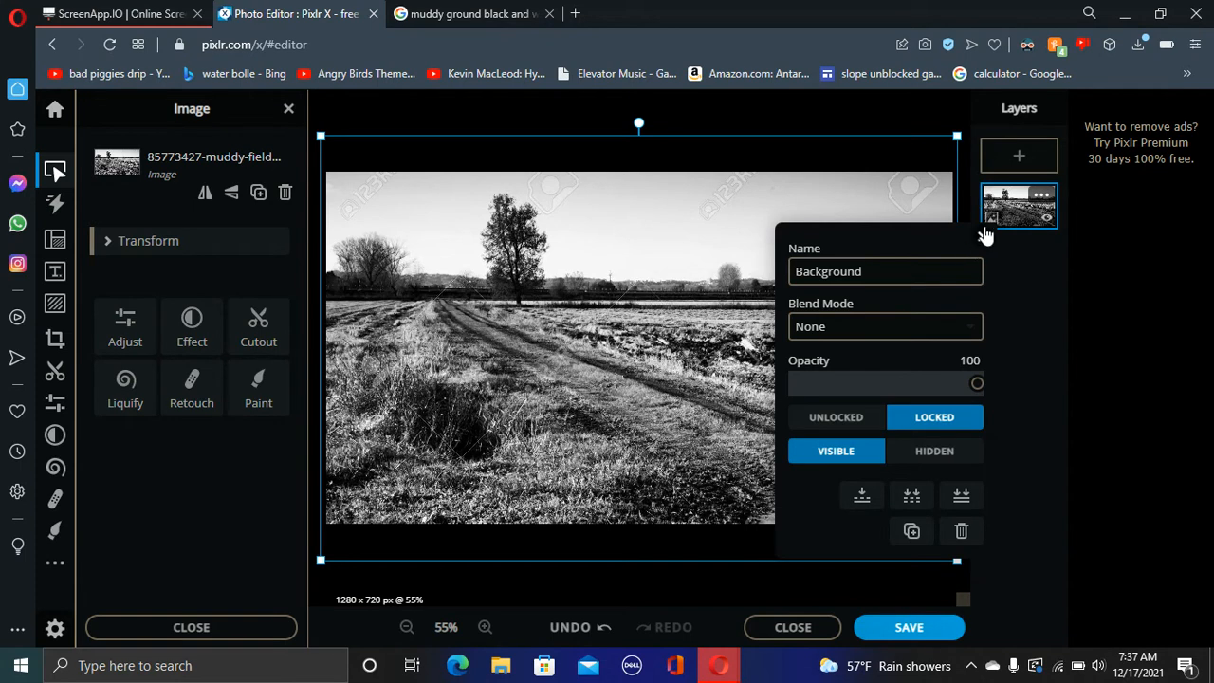
pyautogui.click(984, 231)
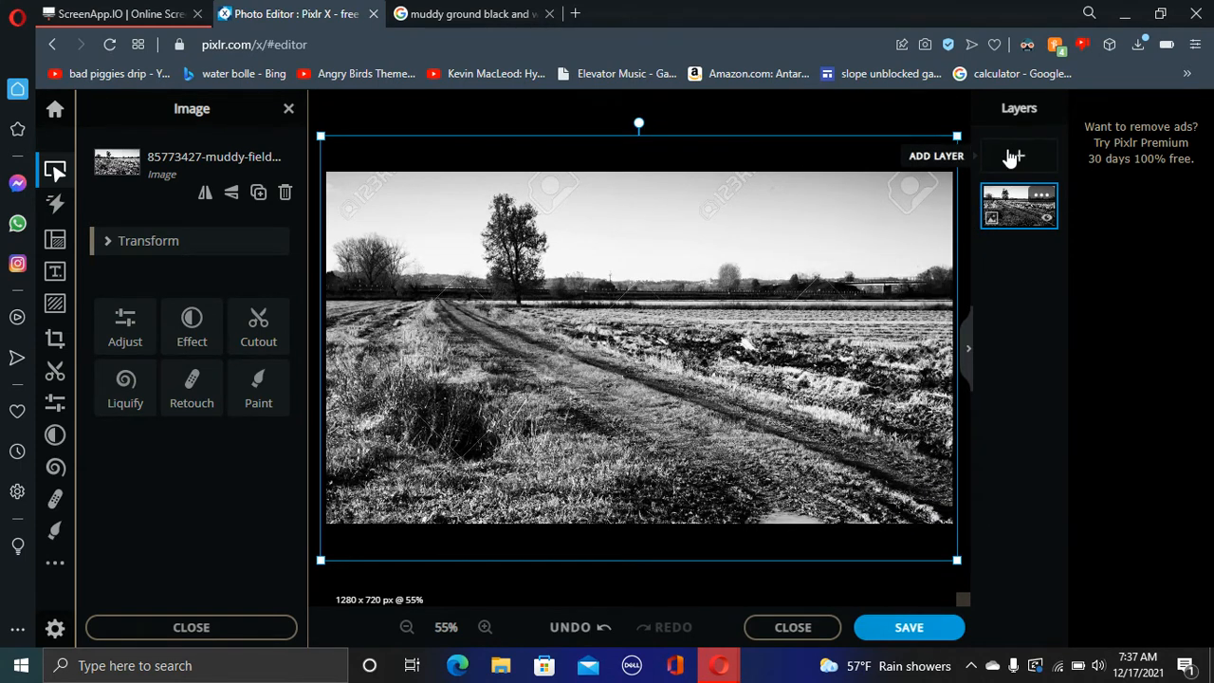
# Start adding another image layer and look through the SML Files folder for a character picture
pyautogui.click(1014, 157)
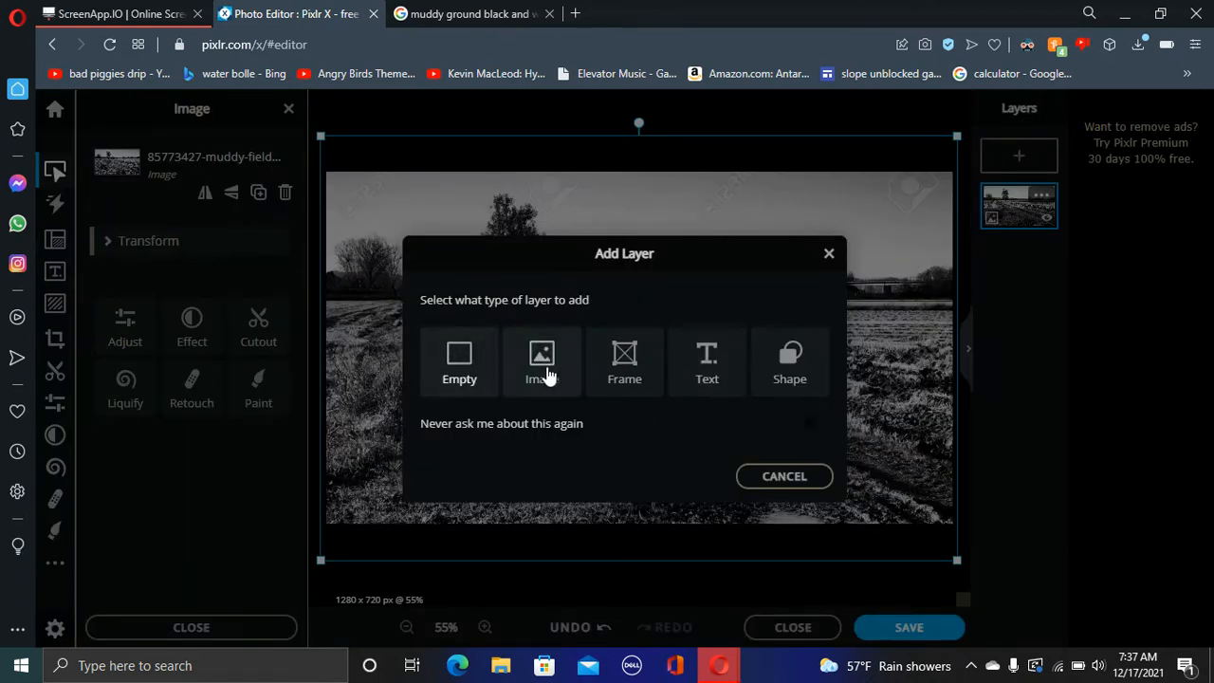
pyautogui.click(528, 372)
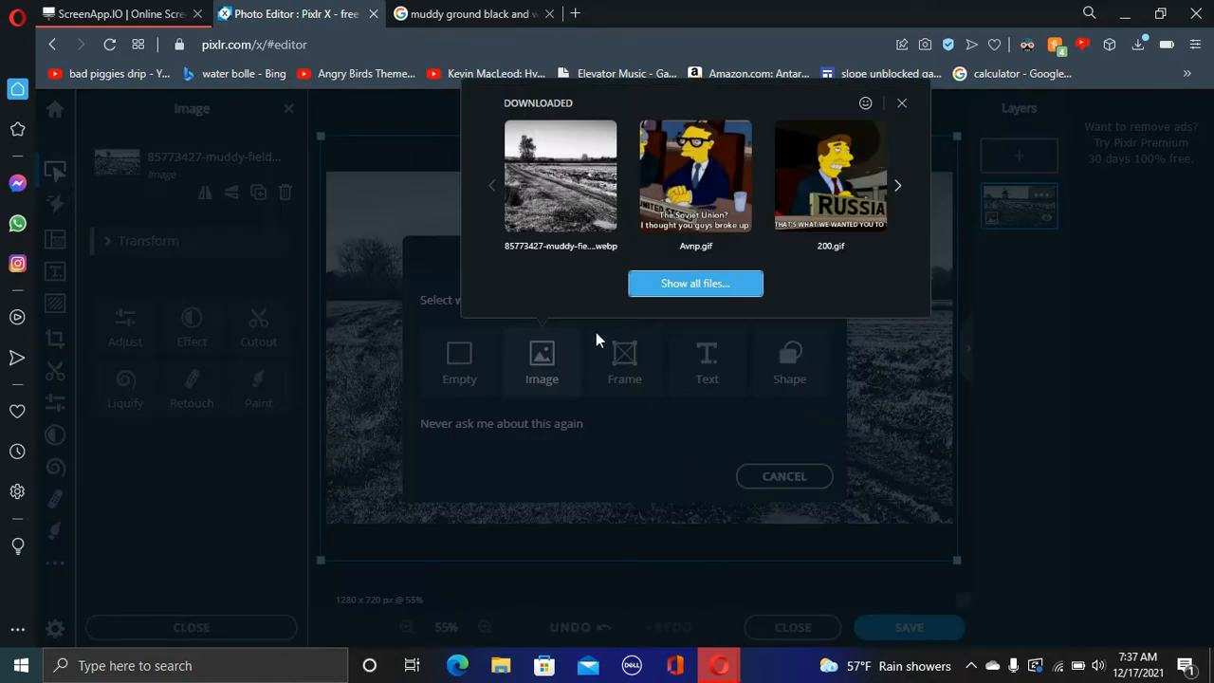
pyautogui.click(682, 288)
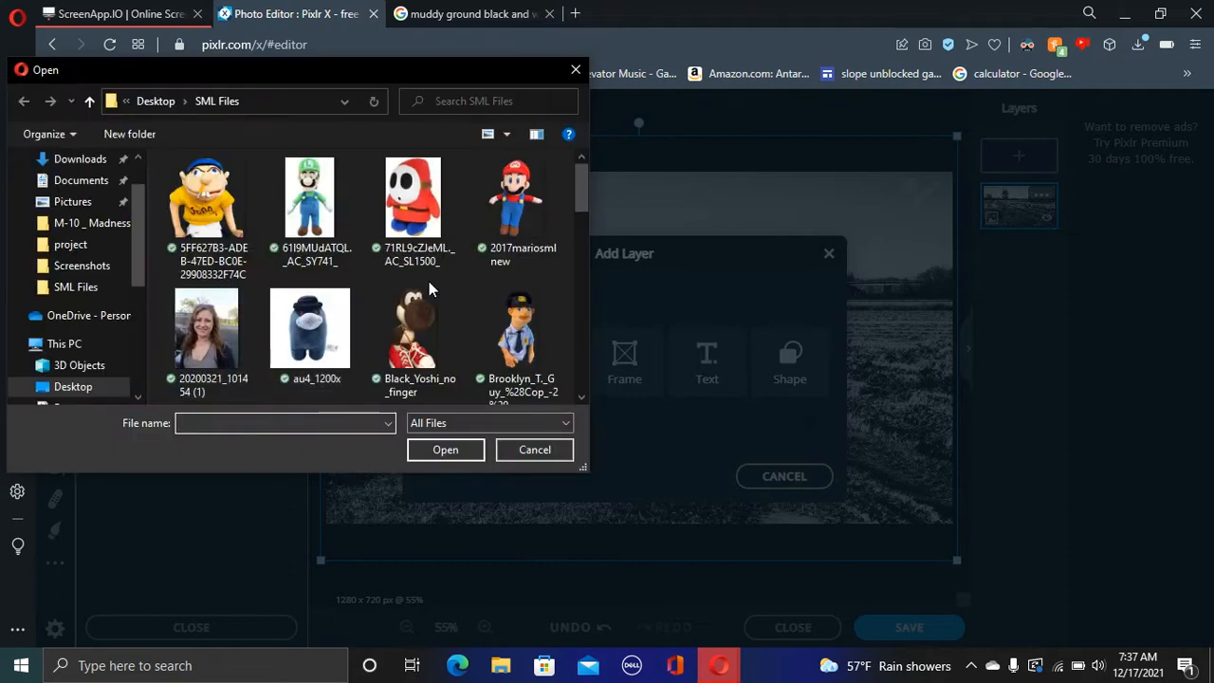
pyautogui.scroll(-1, 456, 290)
pyautogui.scroll(-8, 456, 296)
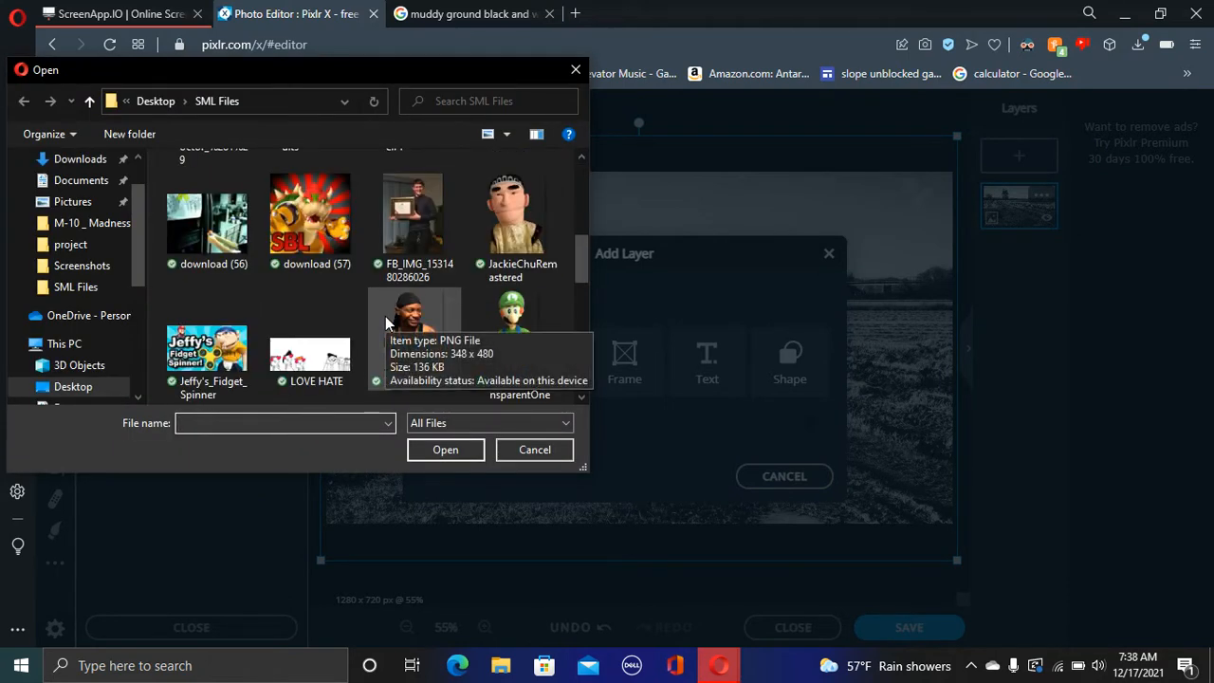
pyautogui.scroll(-2, 298, 275)
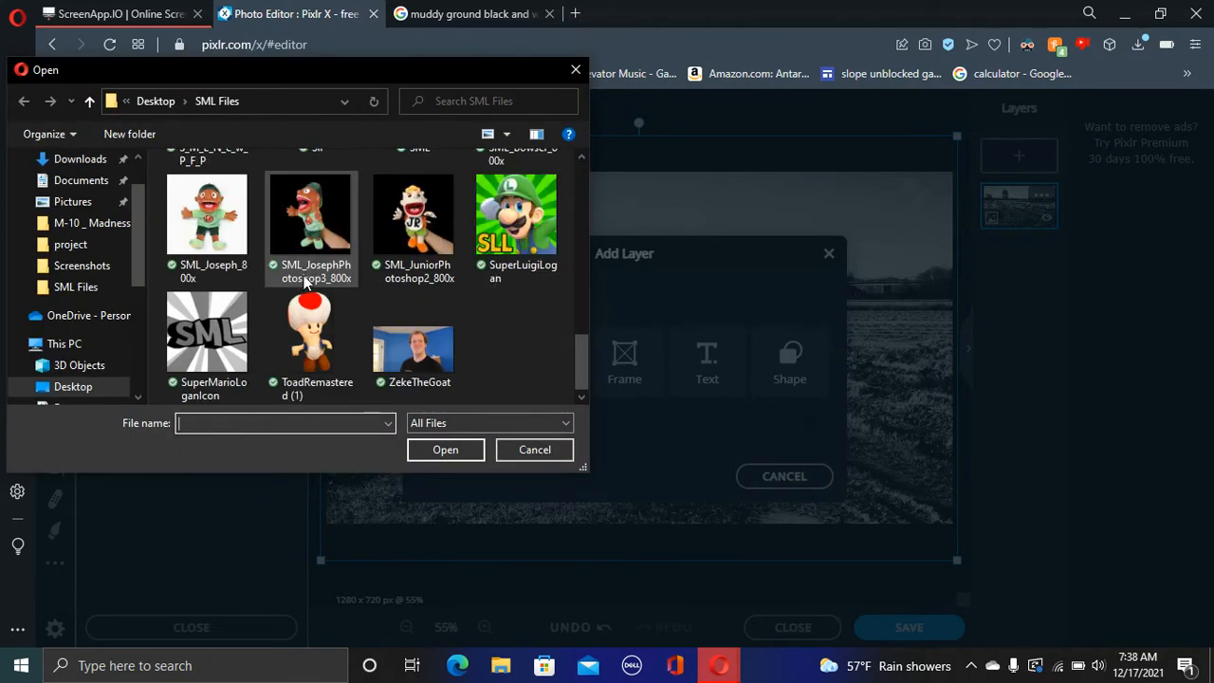
pyautogui.scroll(3, 287, 334)
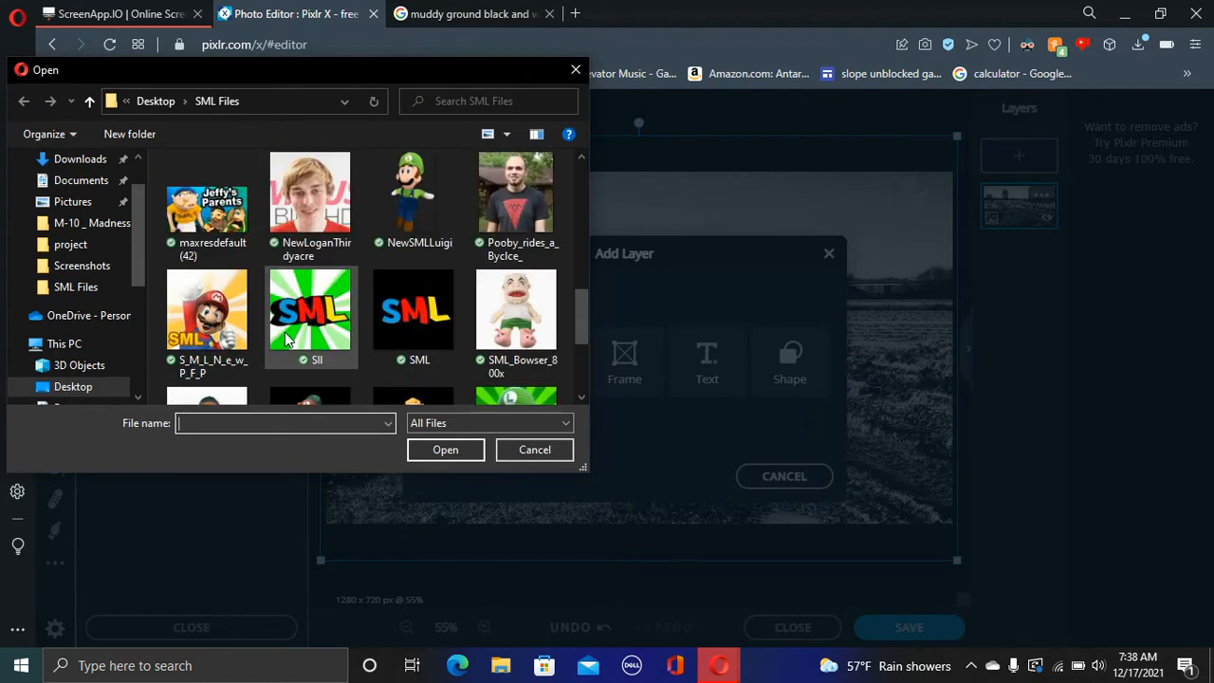
pyautogui.scroll(6, 284, 332)
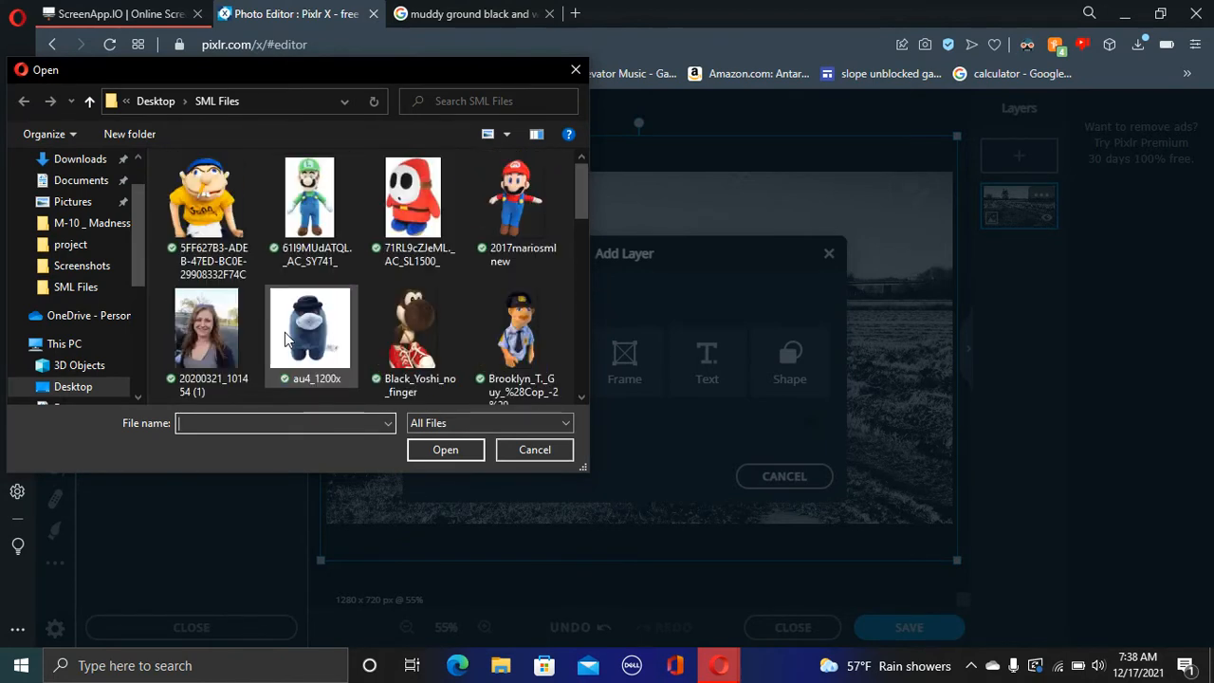
pyautogui.scroll(-5, 379, 322)
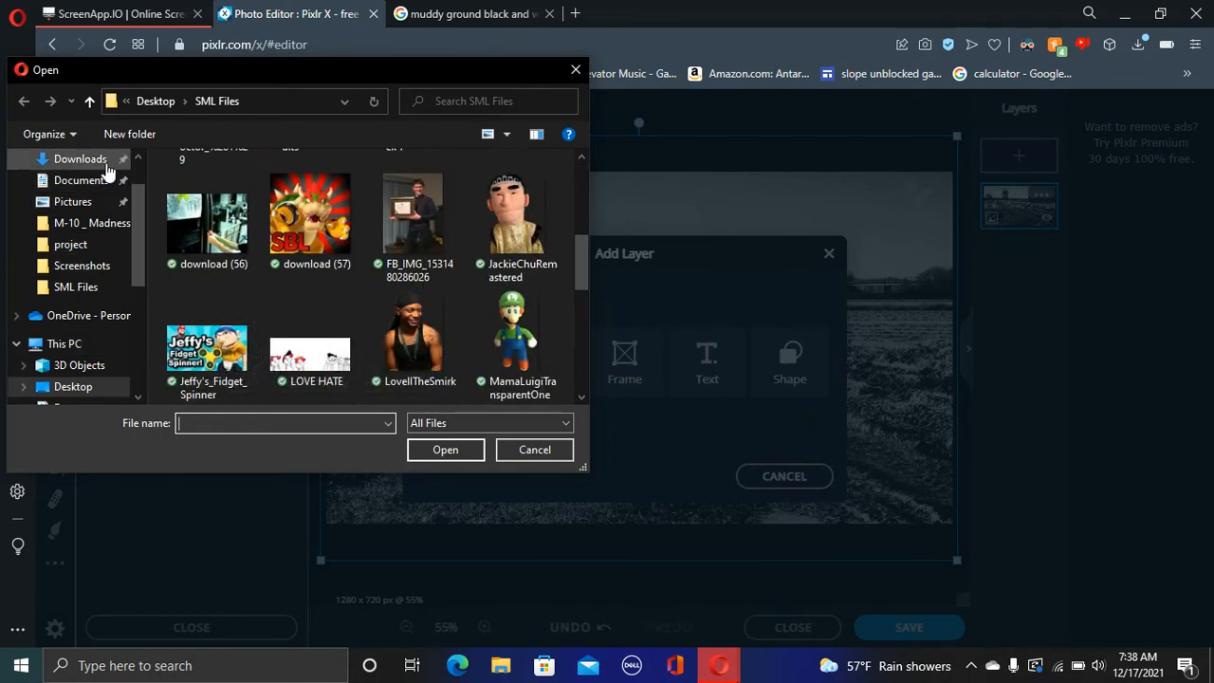
# Find Joseph_New_PNG in the Downloads folder, move it into the SML Files folder and reopen that folder
pyautogui.click(97, 160)
pyautogui.scroll(-8, 363, 235)
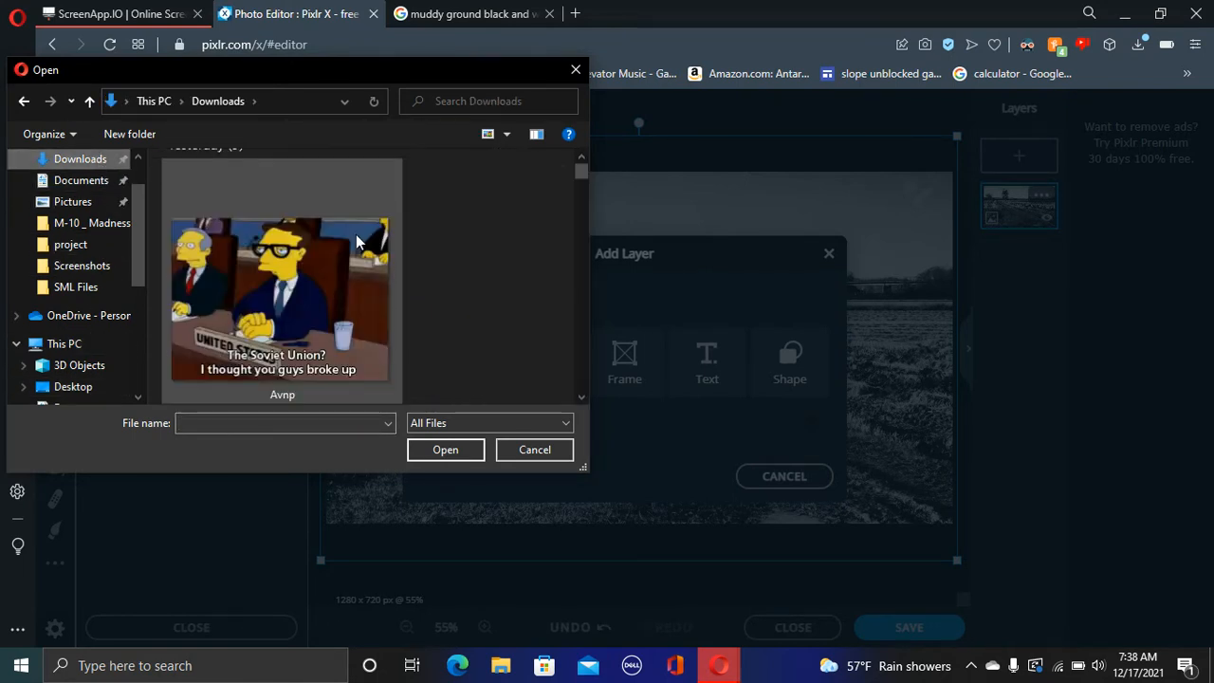
pyautogui.scroll(-3, 353, 243)
pyautogui.moveTo(296, 290); pyautogui.dragTo(71, 289)
pyautogui.click(70, 287)
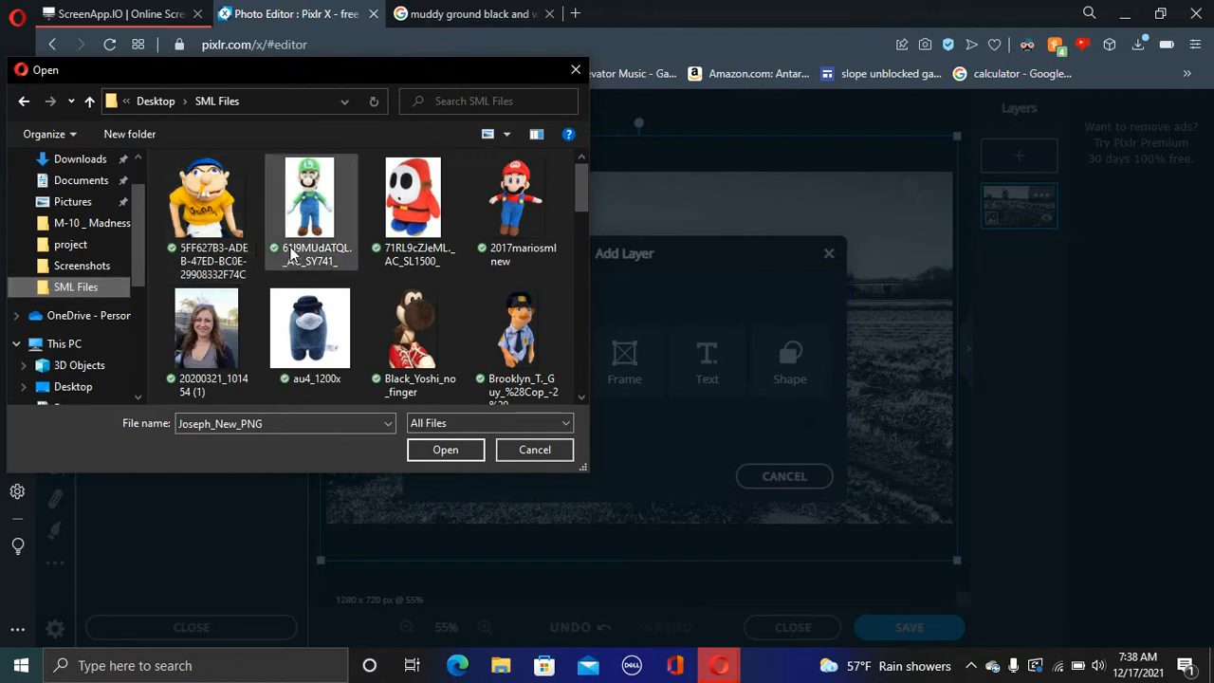
# Insert Joseph_New_PNG from the SML Files folder as an image layer and place the character at the photo's left side
pyautogui.scroll(-5, 303, 254)
pyautogui.scroll(-3, 310, 254)
pyautogui.scroll(2, 310, 252)
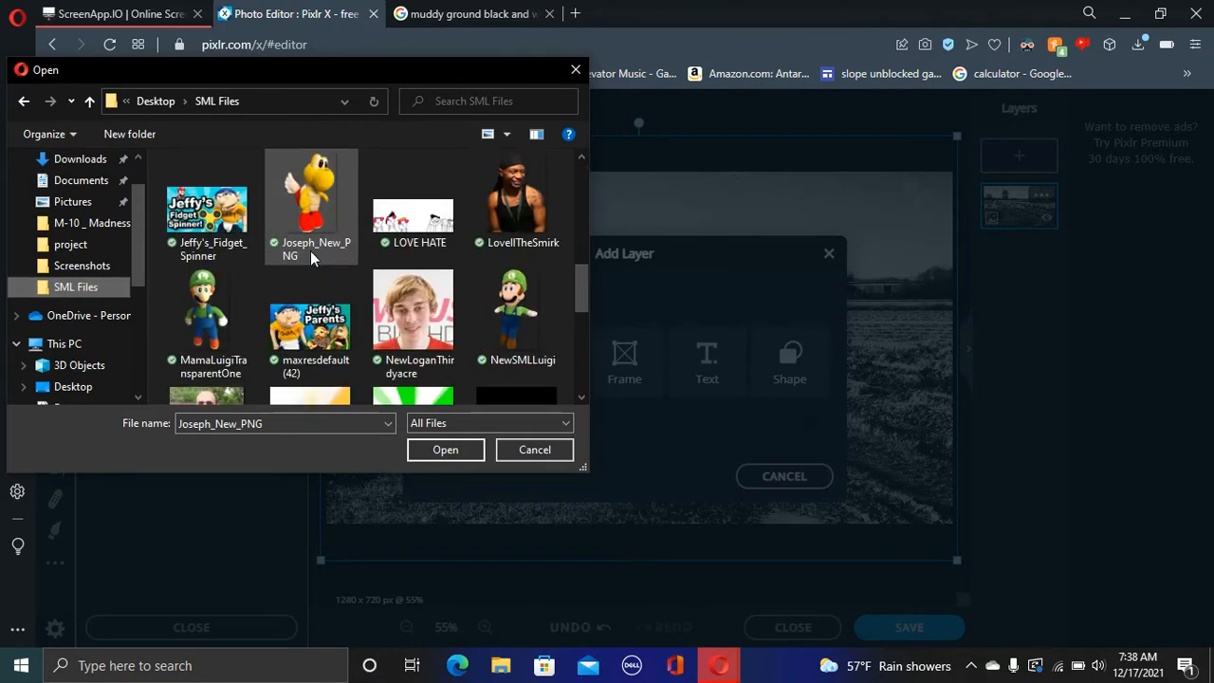
pyautogui.click(310, 250)
pyautogui.click(453, 457)
pyautogui.moveTo(659, 365); pyautogui.dragTo(426, 326)
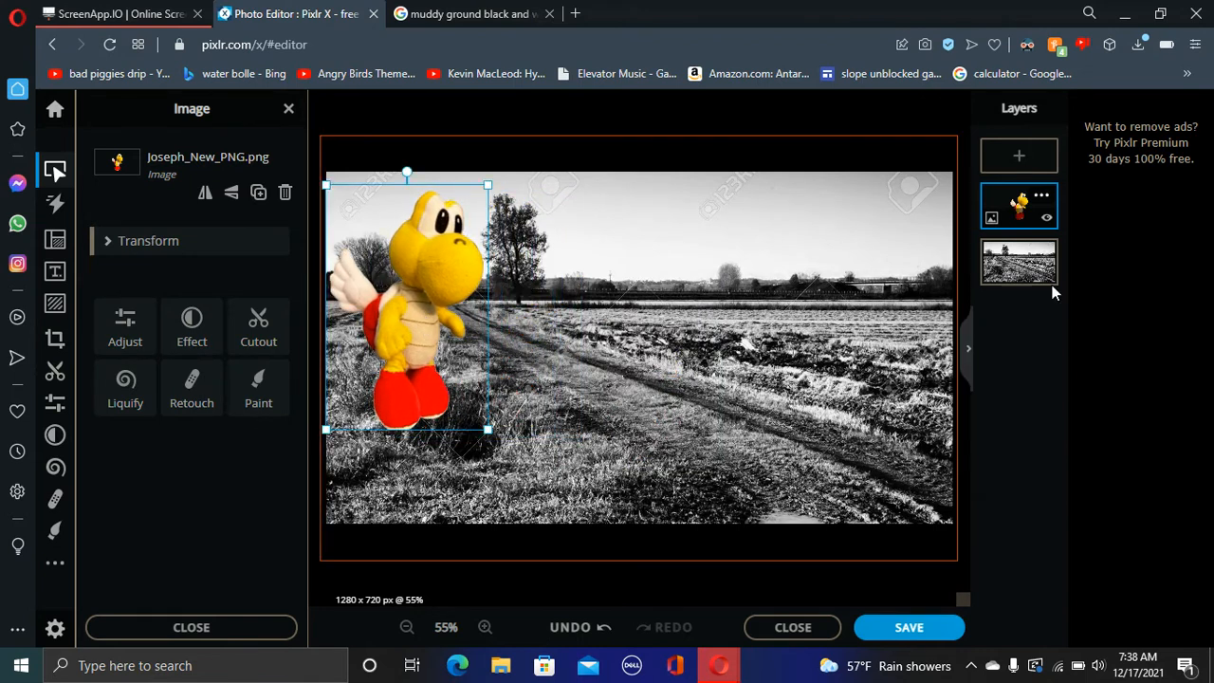
# Add an empty layer and place it between the character layer and the muddy field photo
pyautogui.click(1019, 158)
pyautogui.click(457, 365)
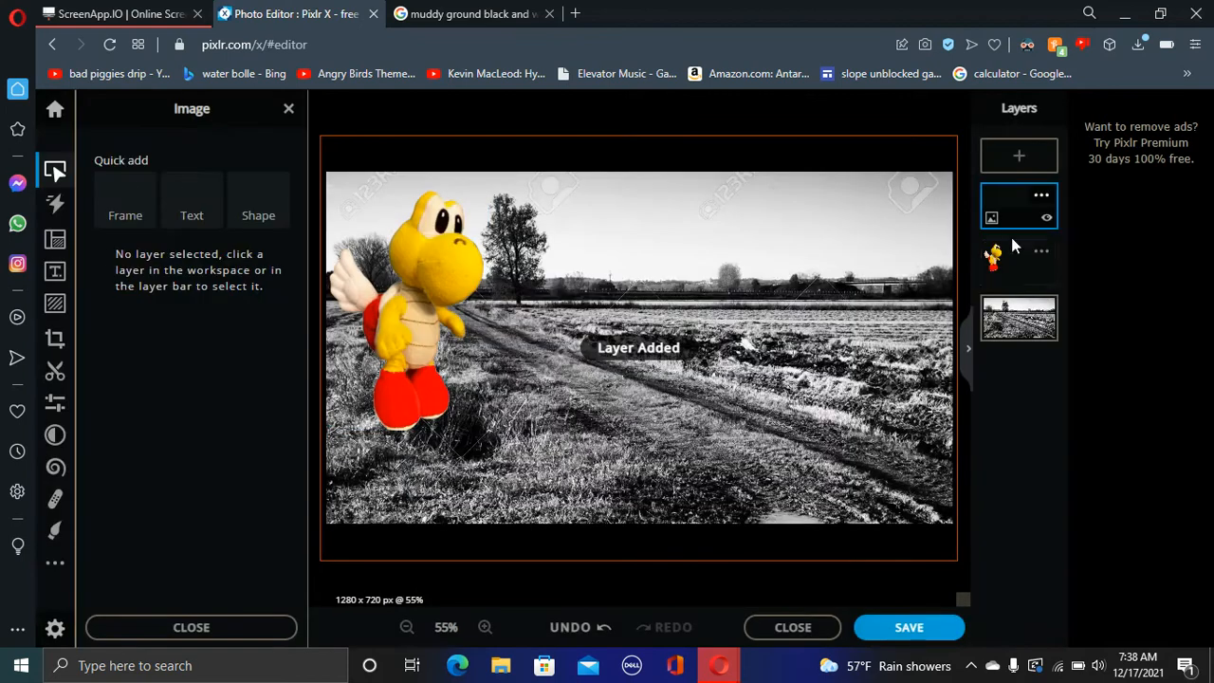
pyautogui.moveTo(1024, 213); pyautogui.dragTo(1027, 275)
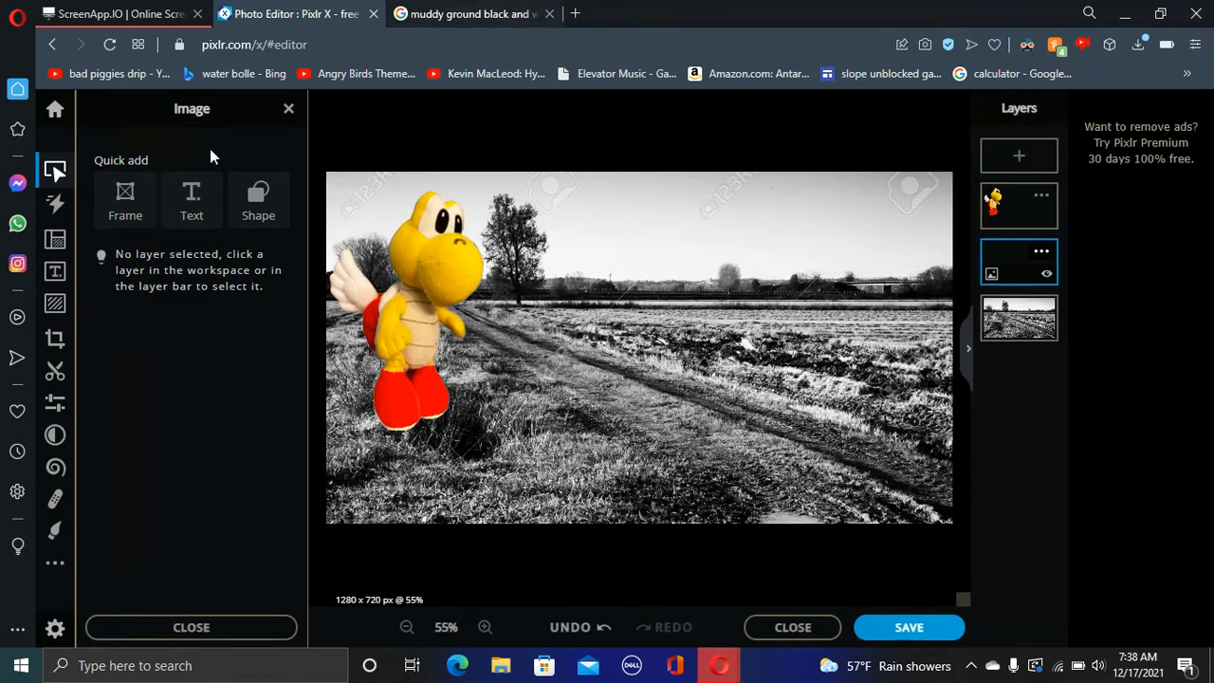
# Activate the Draw brush and set its colour to black (#000000)
pyautogui.click(55, 530)
pyautogui.scroll(-1, 130, 549)
pyautogui.click(115, 580)
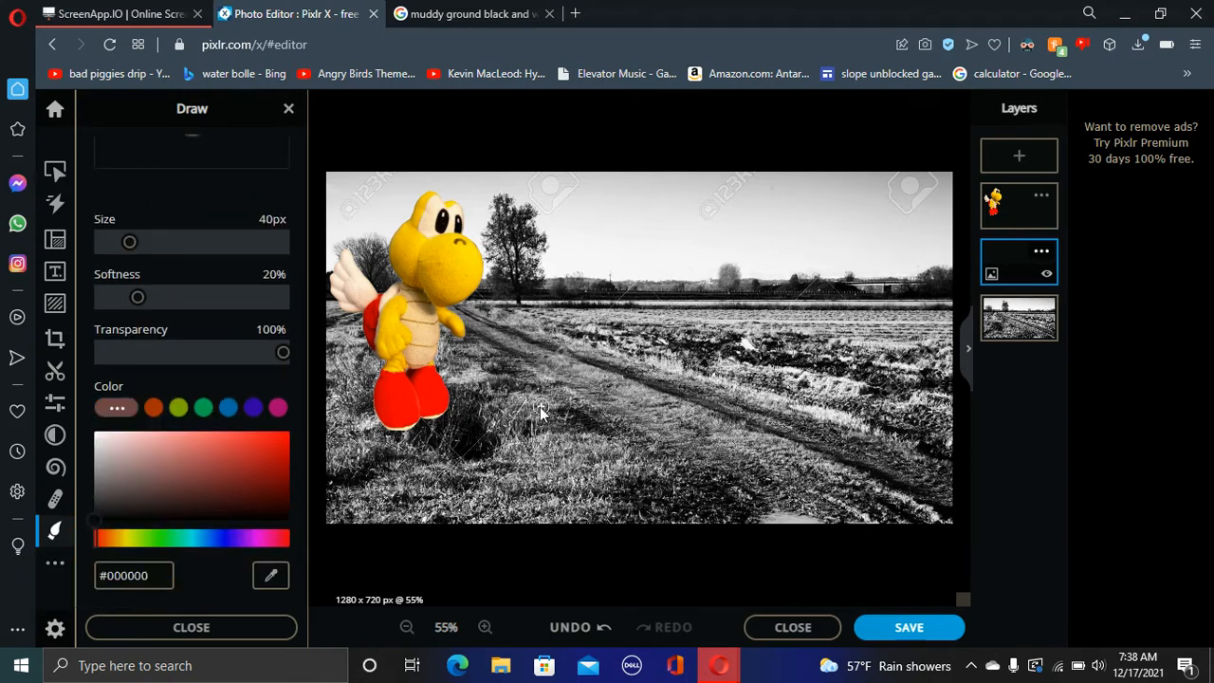
# Try black brush strokes for a post and crossbar behind the character, and undo both strokes
pyautogui.moveTo(476, 334); pyautogui.dragTo(476, 430)
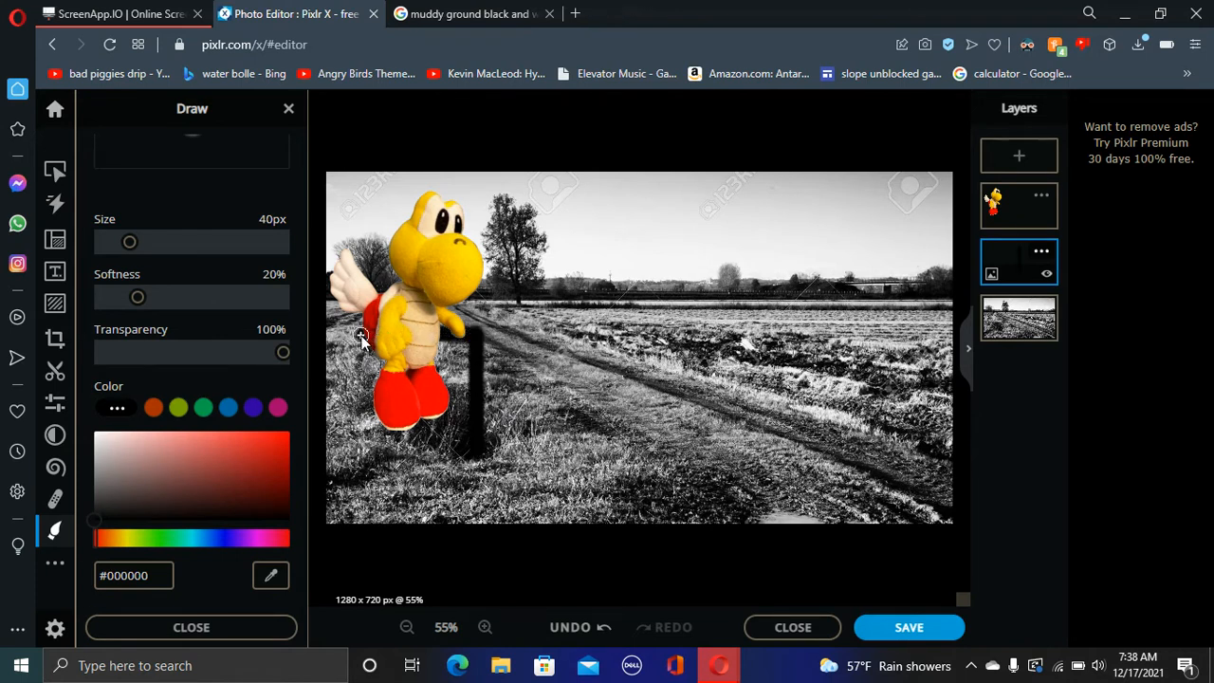
pyautogui.hotkey('ctrl', 'z')
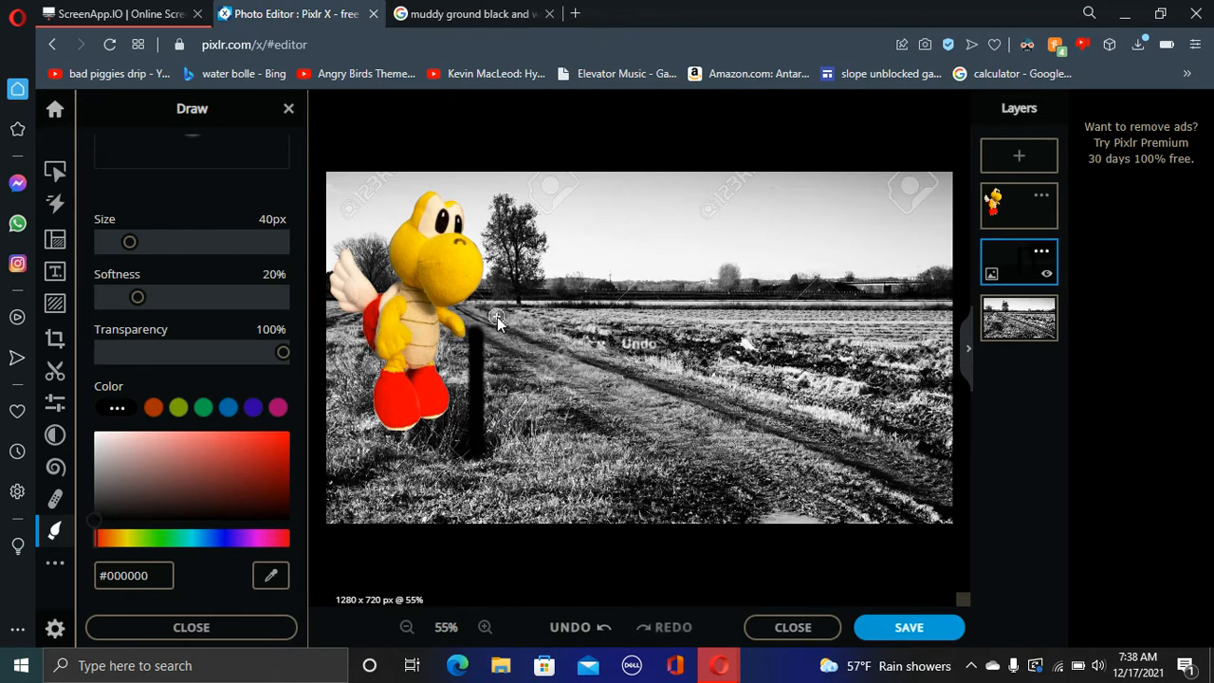
pyautogui.hotkey('ctrl', 'z')
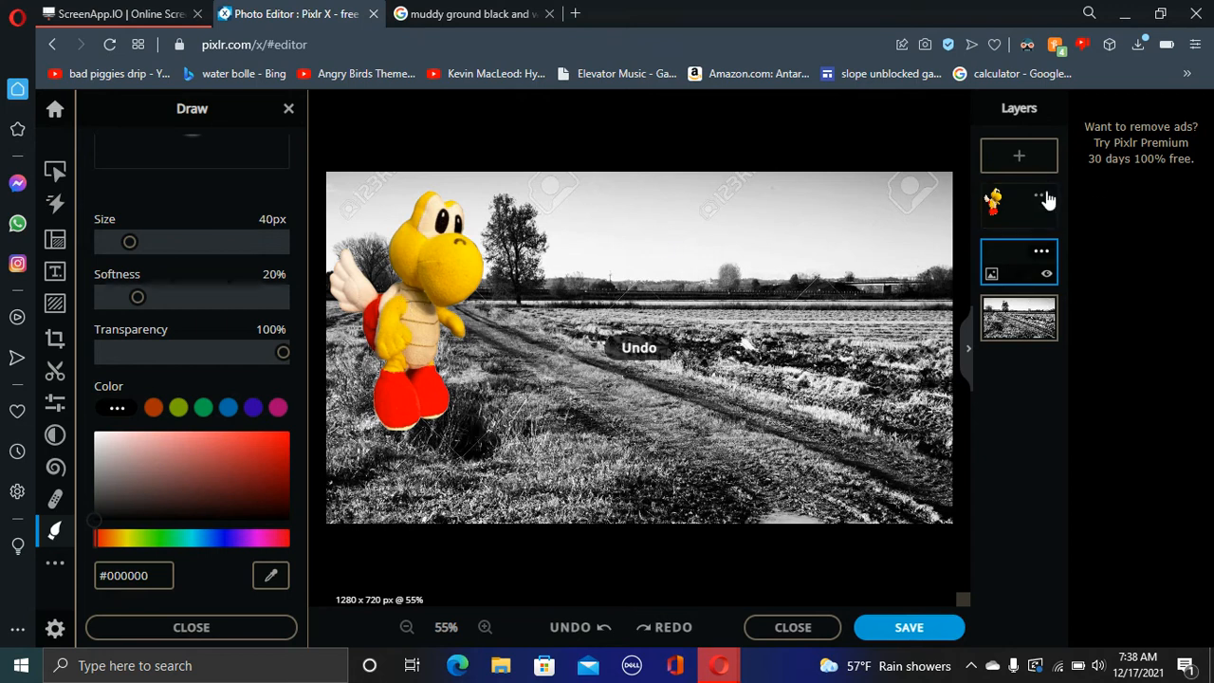
# Delete the Joseph_New_PNG layer and close its layer settings
pyautogui.click(1041, 195)
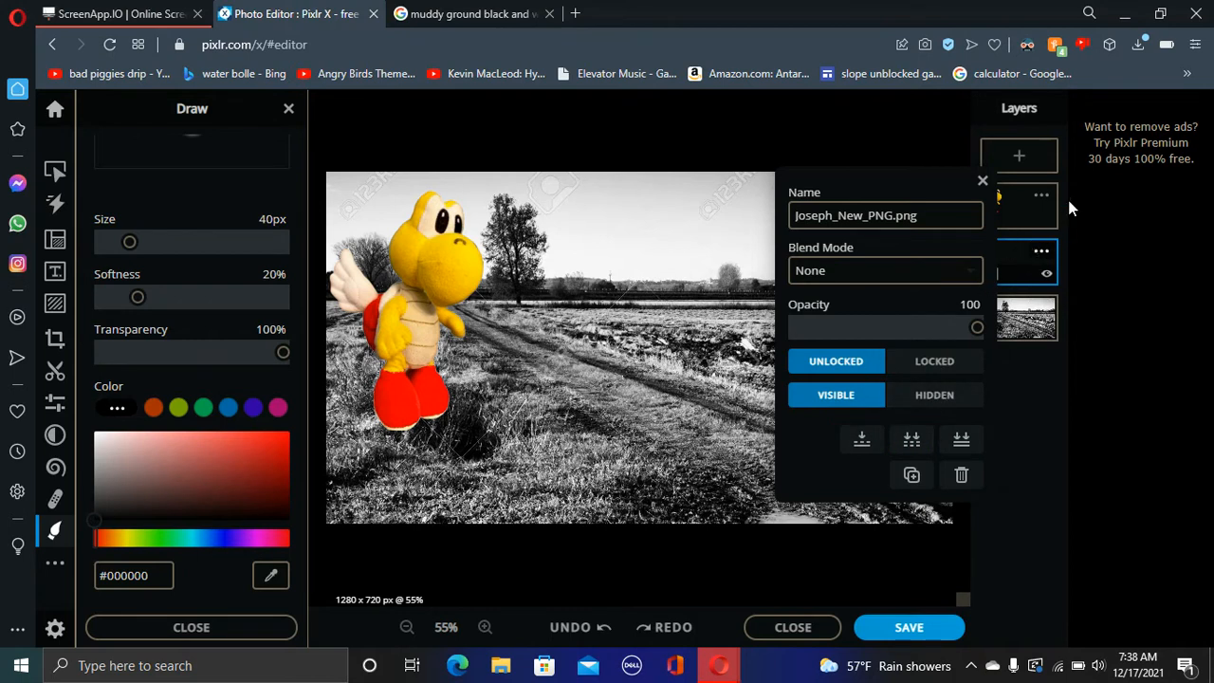
pyautogui.click(1034, 211)
pyautogui.click(979, 180)
pyautogui.click(1042, 197)
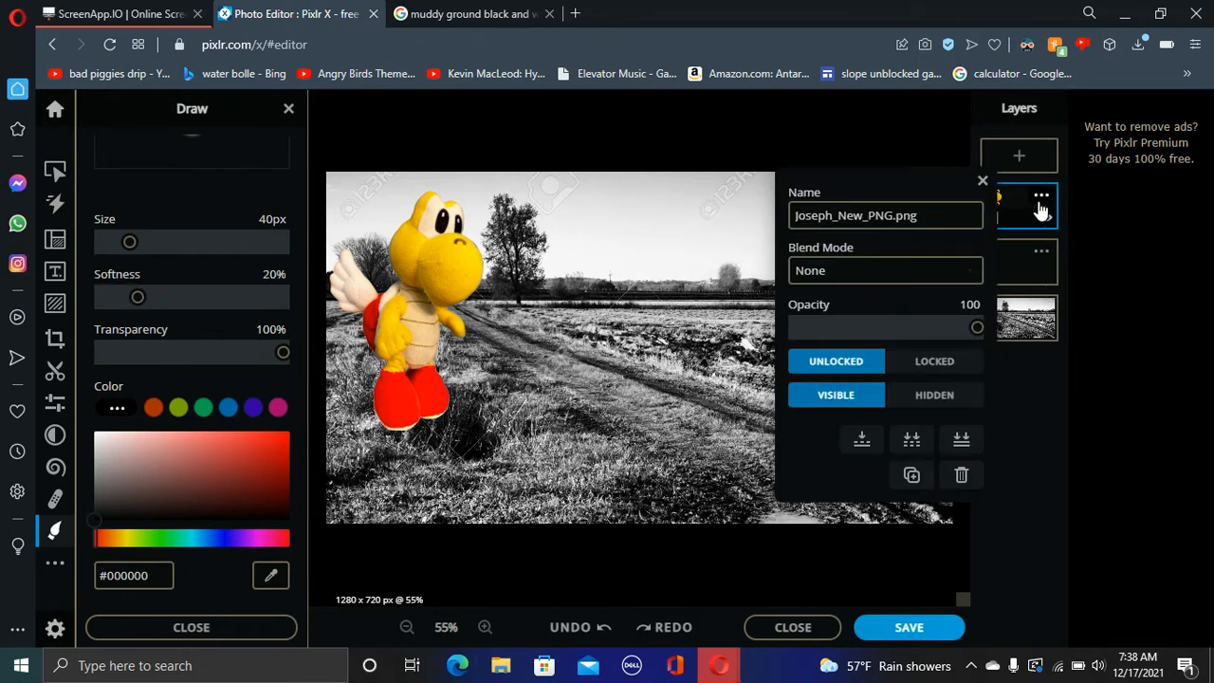
pyautogui.click(964, 473)
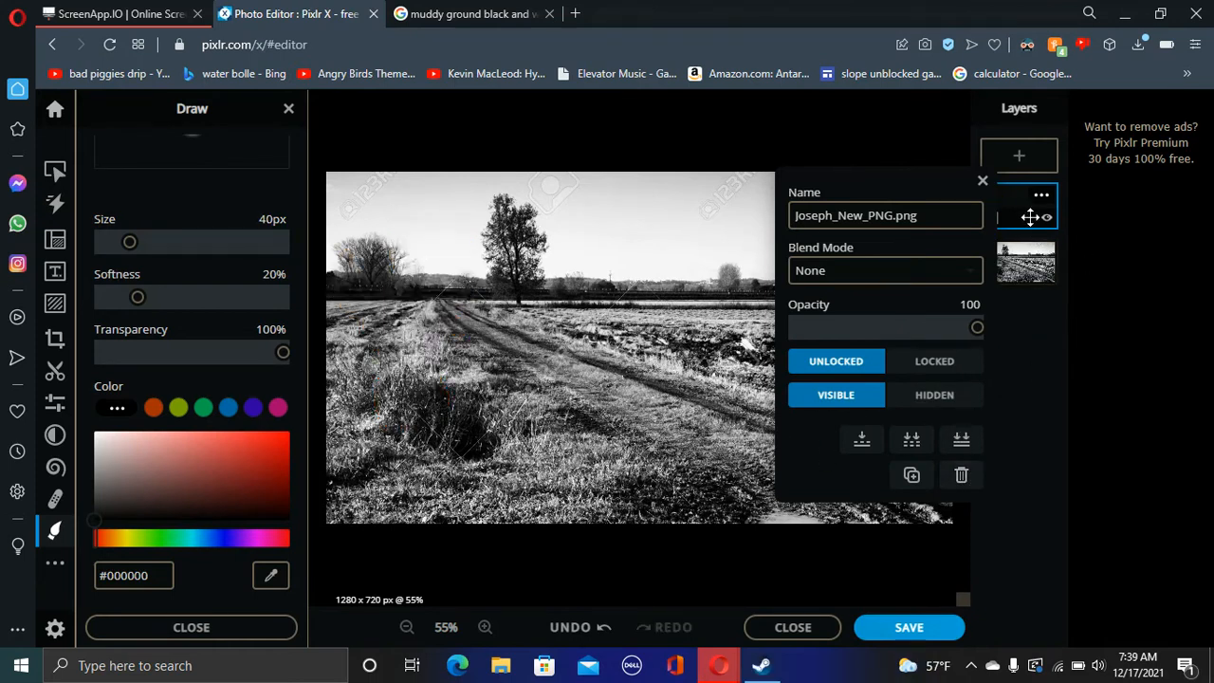
pyautogui.click(984, 181)
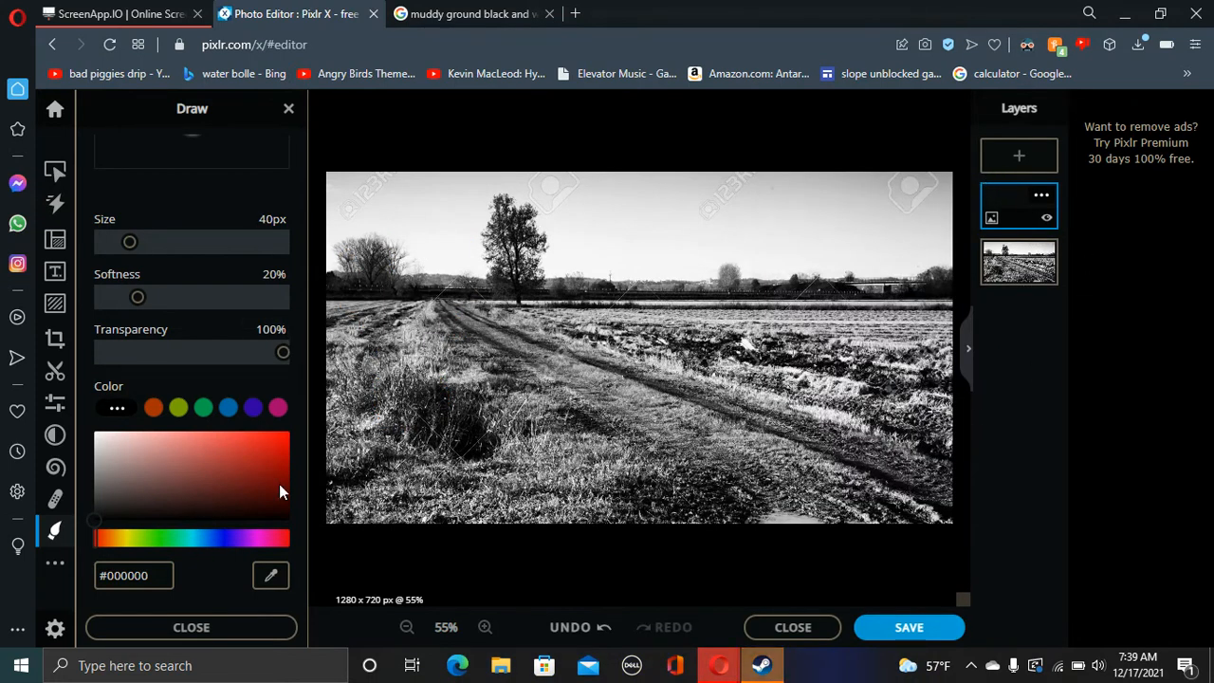
# Draw a black frame of two upright posts joined by a crossbar on the empty layer, over the grass left of the path
pyautogui.moveTo(474, 343); pyautogui.dragTo(476, 453)
pyautogui.moveTo(472, 353)
pyautogui.mouseDown()
pyautogui.moveTo(374, 353)
pyautogui.moveTo(368, 453)
pyautogui.mouseUp()
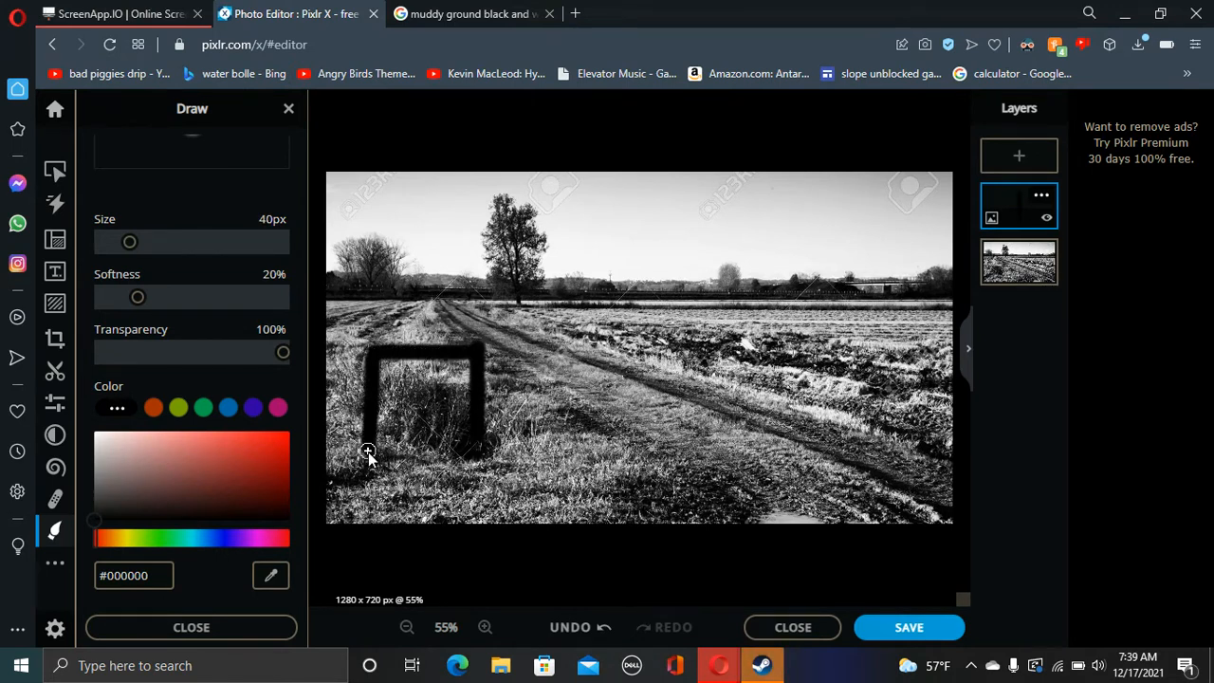
# Outline a black lid on top of the frame's crossbar, and paint the insides of the frame and lid dark red (#5E1F1F)
pyautogui.moveTo(368, 362)
pyautogui.mouseDown()
pyautogui.moveTo(360, 320)
pyautogui.moveTo(457, 328)
pyautogui.moveTo(479, 349)
pyautogui.mouseUp()
pyautogui.moveTo(211, 495); pyautogui.dragTo(224, 486)
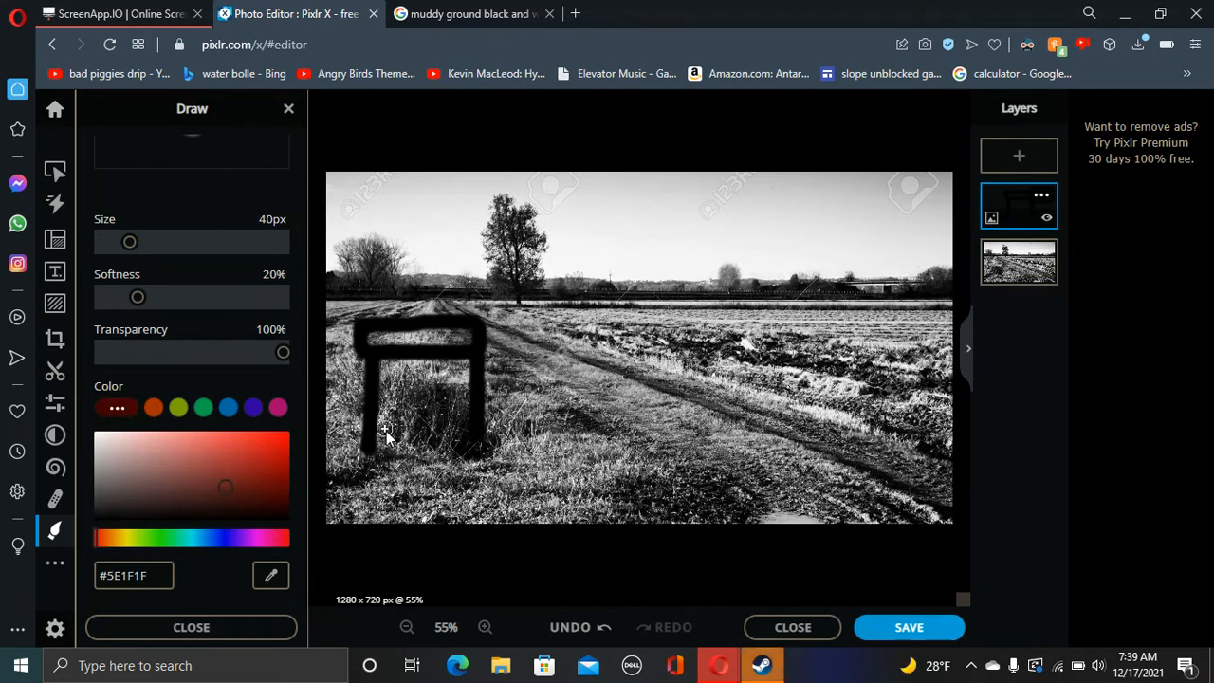
pyautogui.moveTo(375, 450); pyautogui.dragTo(445, 448)
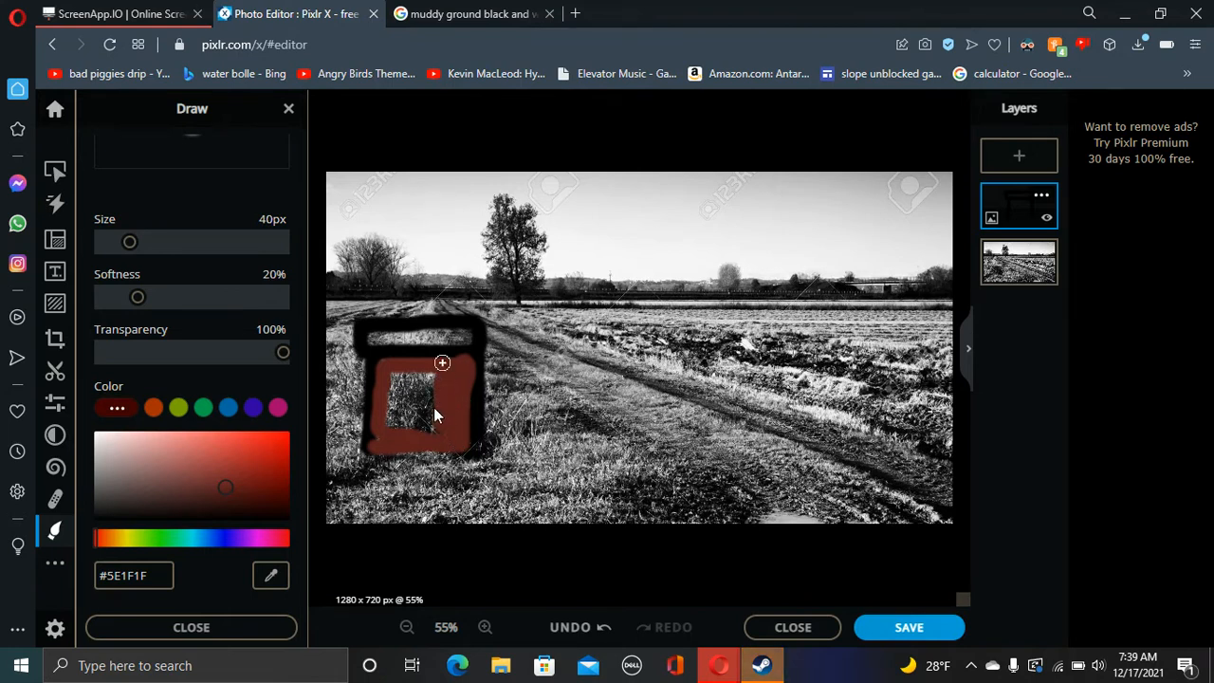
pyautogui.moveTo(382, 457); pyautogui.dragTo(406, 394)
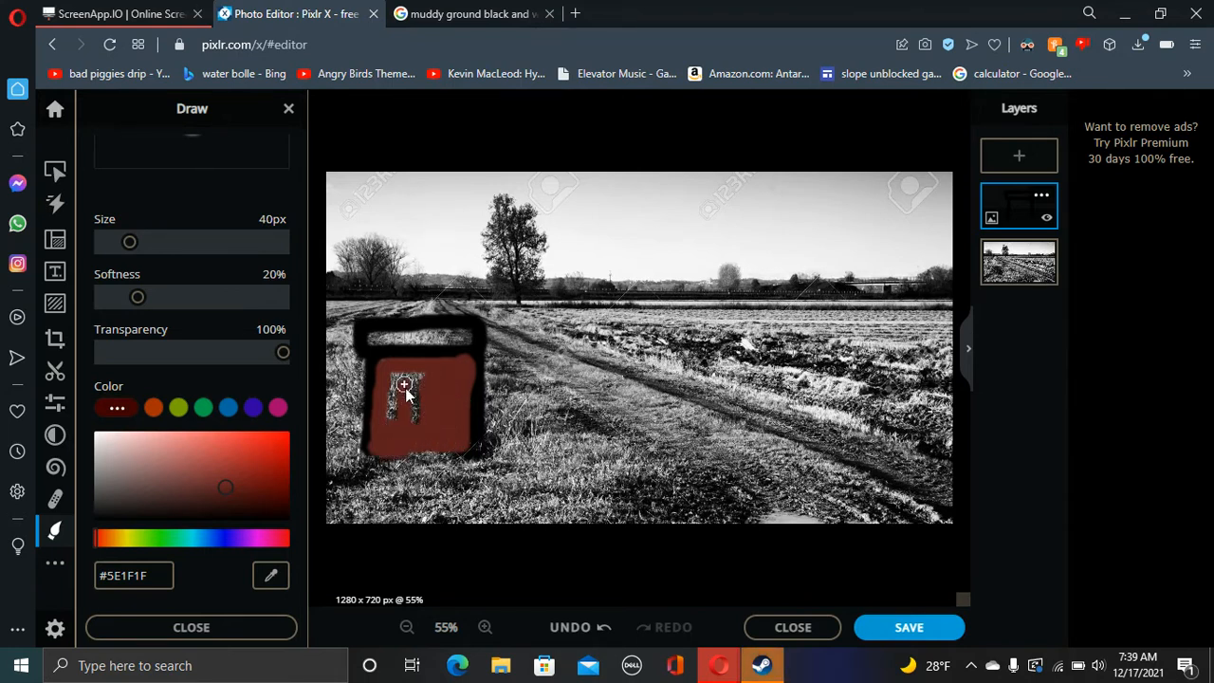
pyautogui.moveTo(397, 438); pyautogui.dragTo(397, 407)
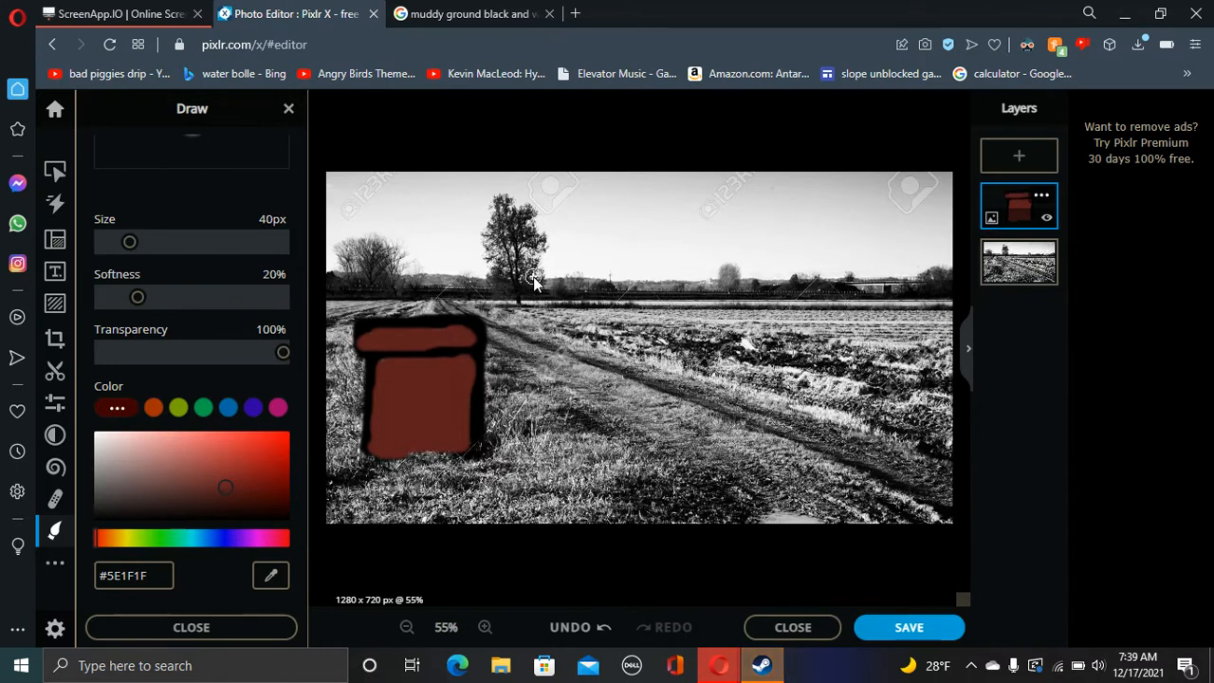
# Add the Joseph_New_PNG picture from the SML Files folder as a new image layer
pyautogui.click(1019, 156)
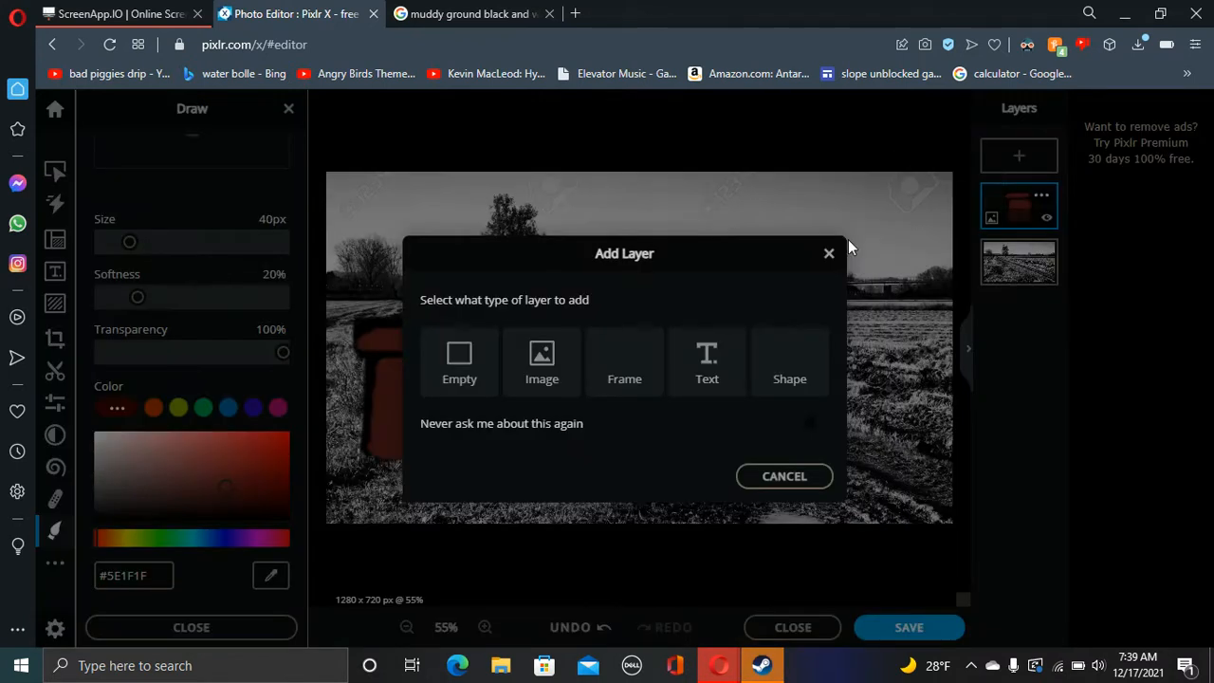
pyautogui.click(553, 390)
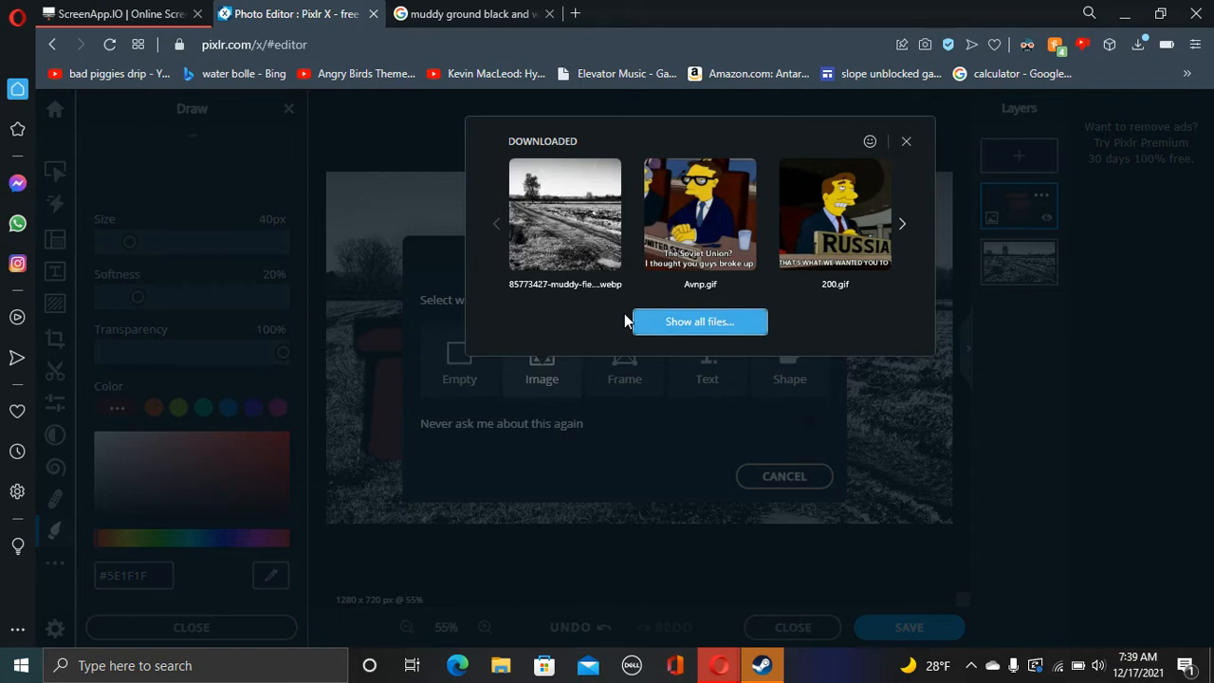
pyautogui.click(699, 323)
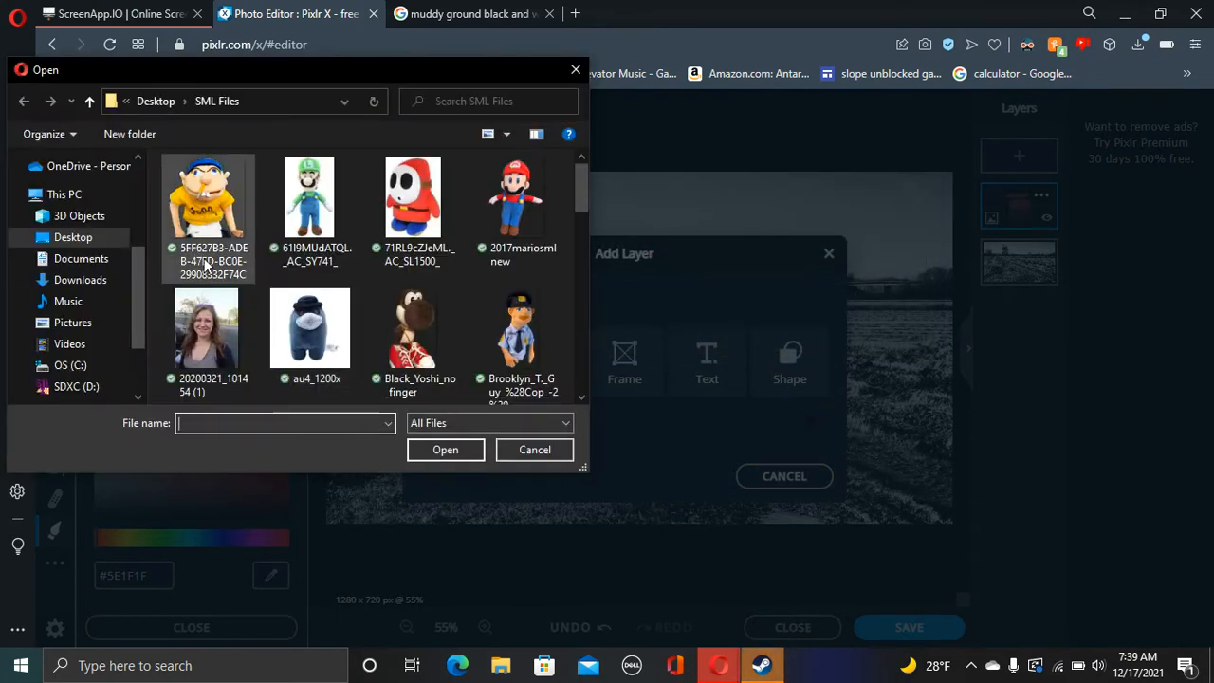
pyautogui.scroll(-5, 354, 363)
pyautogui.click(313, 337)
pyautogui.click(446, 449)
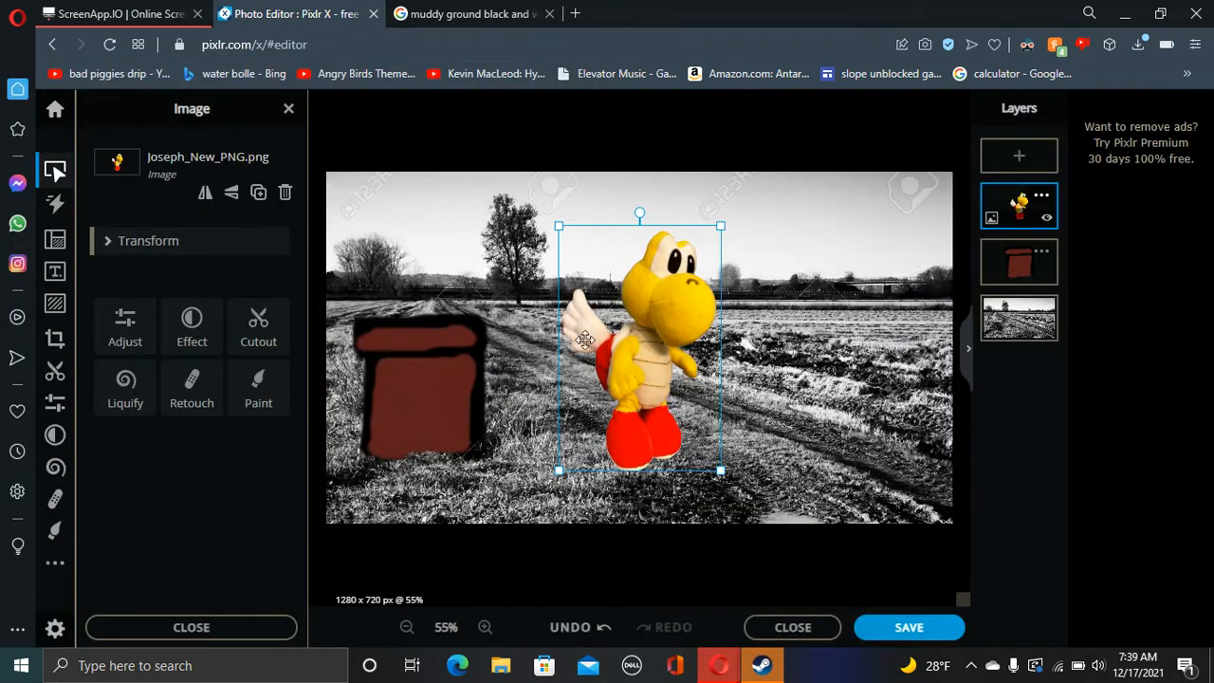
# Position the character over the red box and reorder the layers so the character sits behind the box
pyautogui.moveTo(617, 380); pyautogui.dragTo(537, 322)
pyautogui.moveTo(405, 339); pyautogui.dragTo(749, 330)
pyautogui.moveTo(880, 328); pyautogui.dragTo(420, 407)
pyautogui.moveTo(616, 324); pyautogui.dragTo(523, 329)
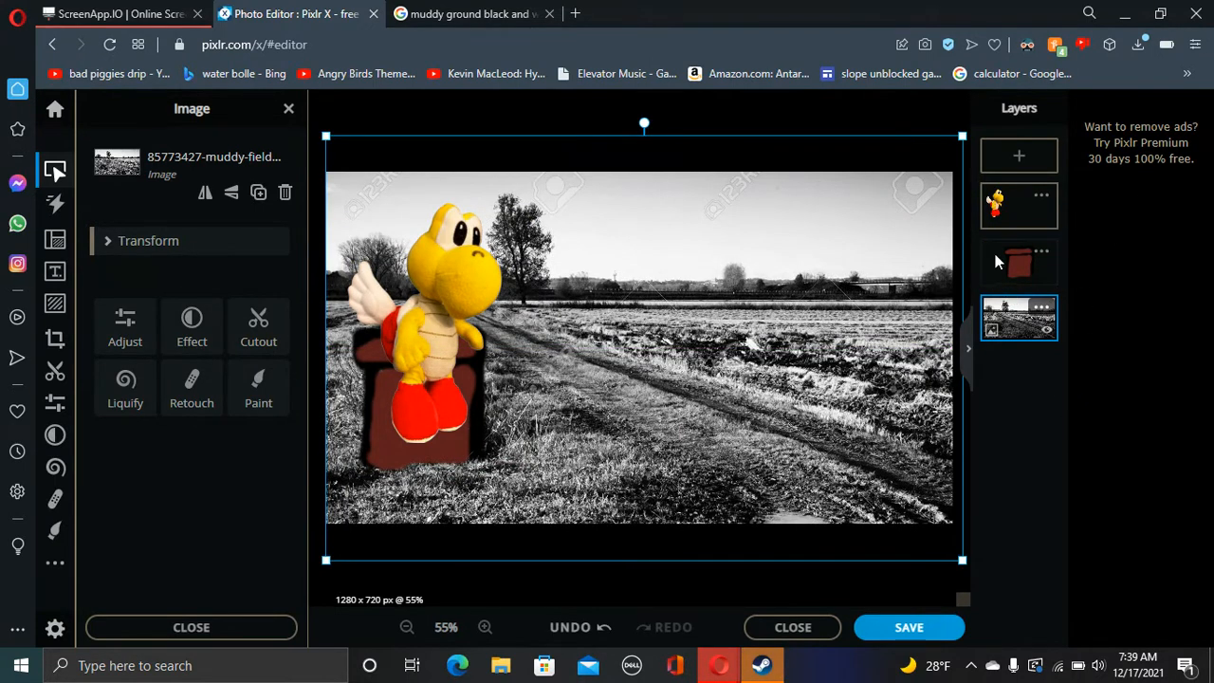
pyautogui.moveTo(1009, 206); pyautogui.dragTo(1016, 266)
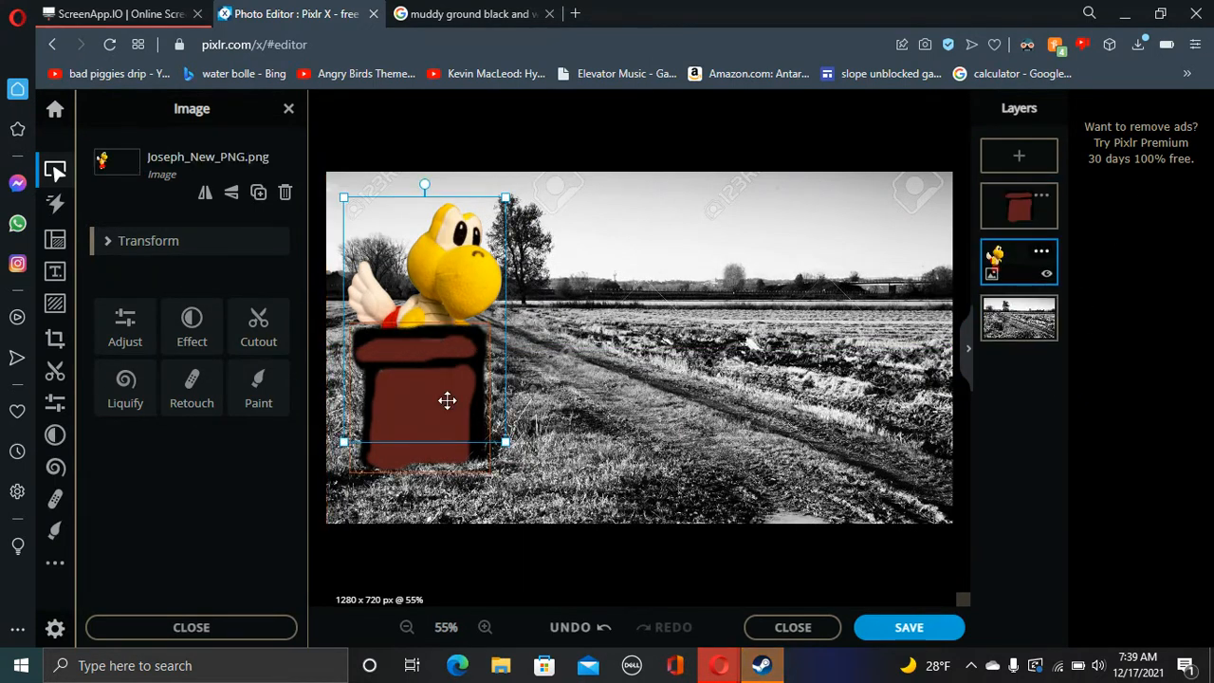
# Move the character clear of the box and erase the tip of its front arm with the Cutout brush in Remove mode
pyautogui.moveTo(465, 259); pyautogui.dragTo(632, 260)
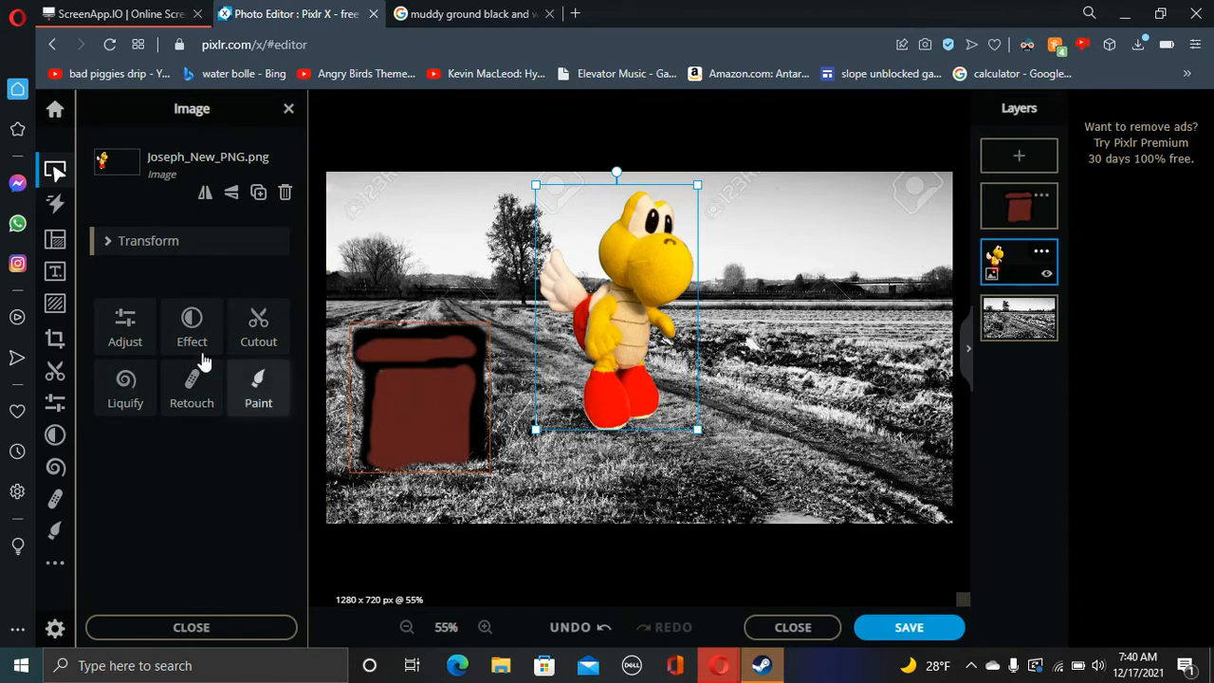
pyautogui.click(258, 328)
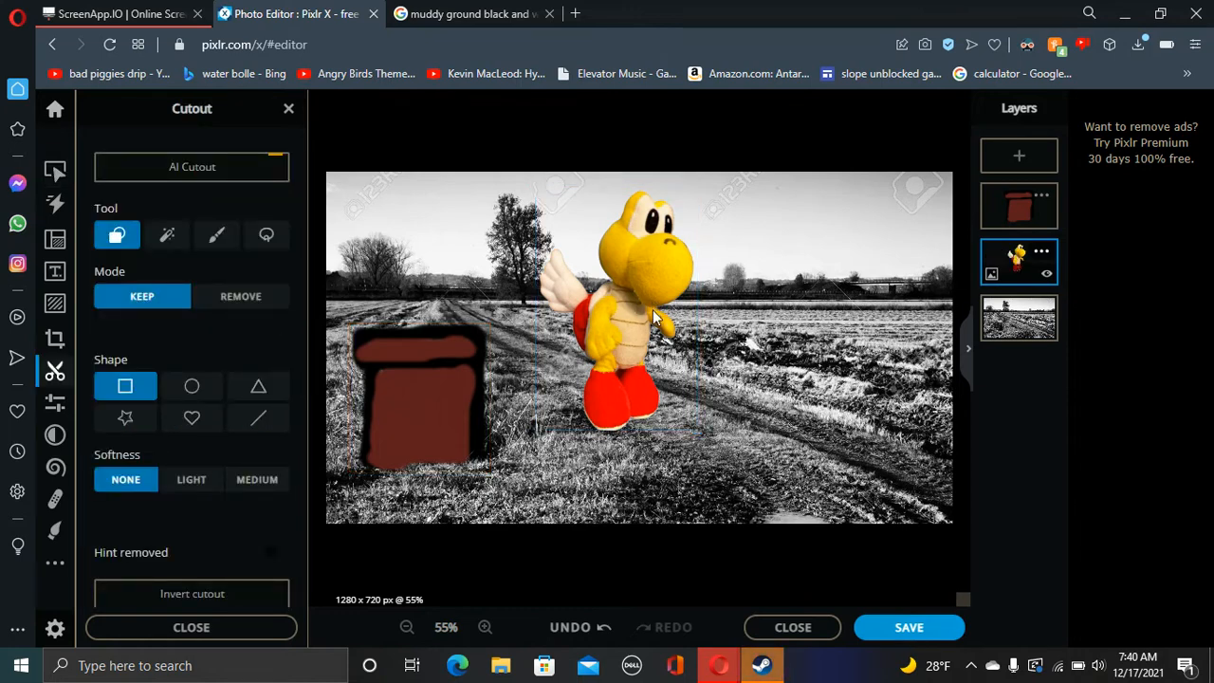
pyautogui.click(216, 234)
pyautogui.click(241, 295)
pyautogui.scroll(5, 559, 358)
pyautogui.scroll(8, 560, 359)
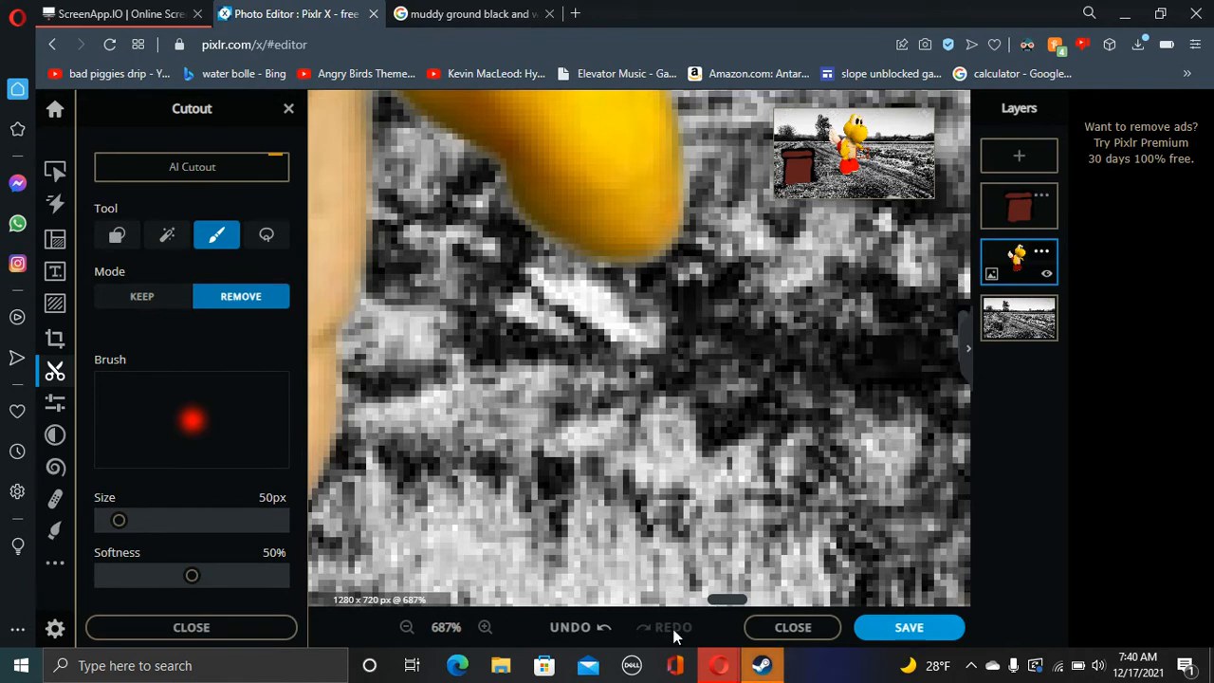
pyautogui.click(970, 323)
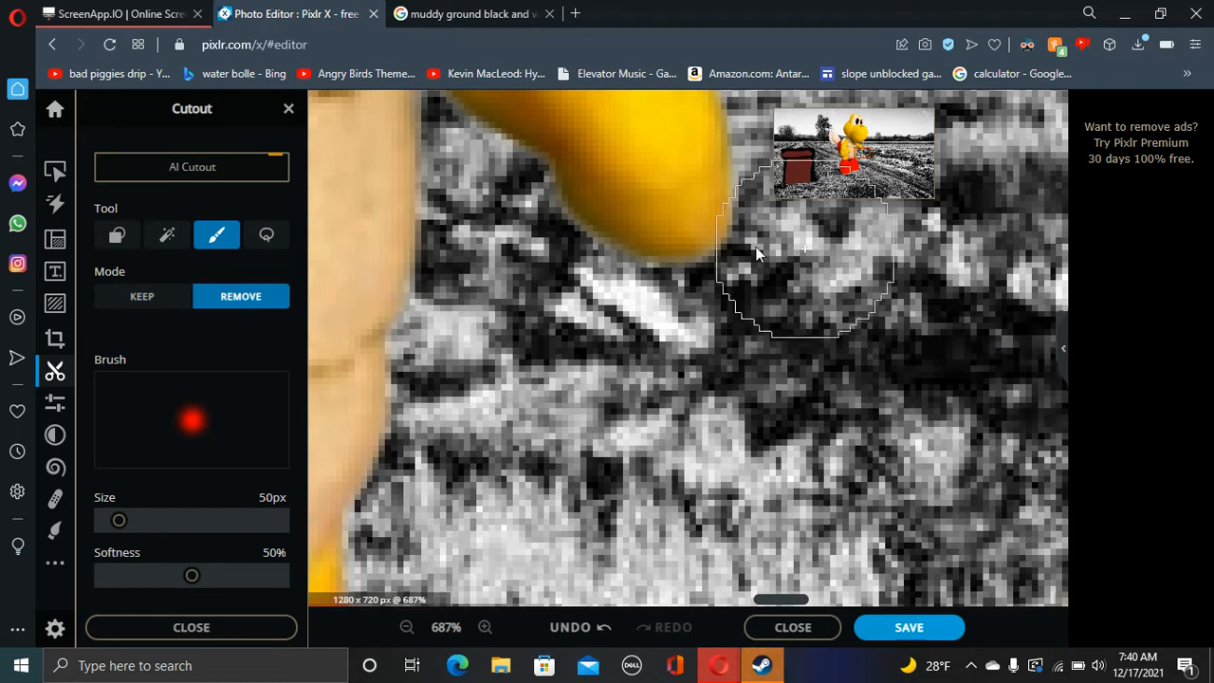
pyautogui.moveTo(687, 223)
pyautogui.mouseDown()
pyautogui.moveTo(658, 161)
pyautogui.moveTo(720, 144)
pyautogui.moveTo(730, 214)
pyautogui.mouseUp()
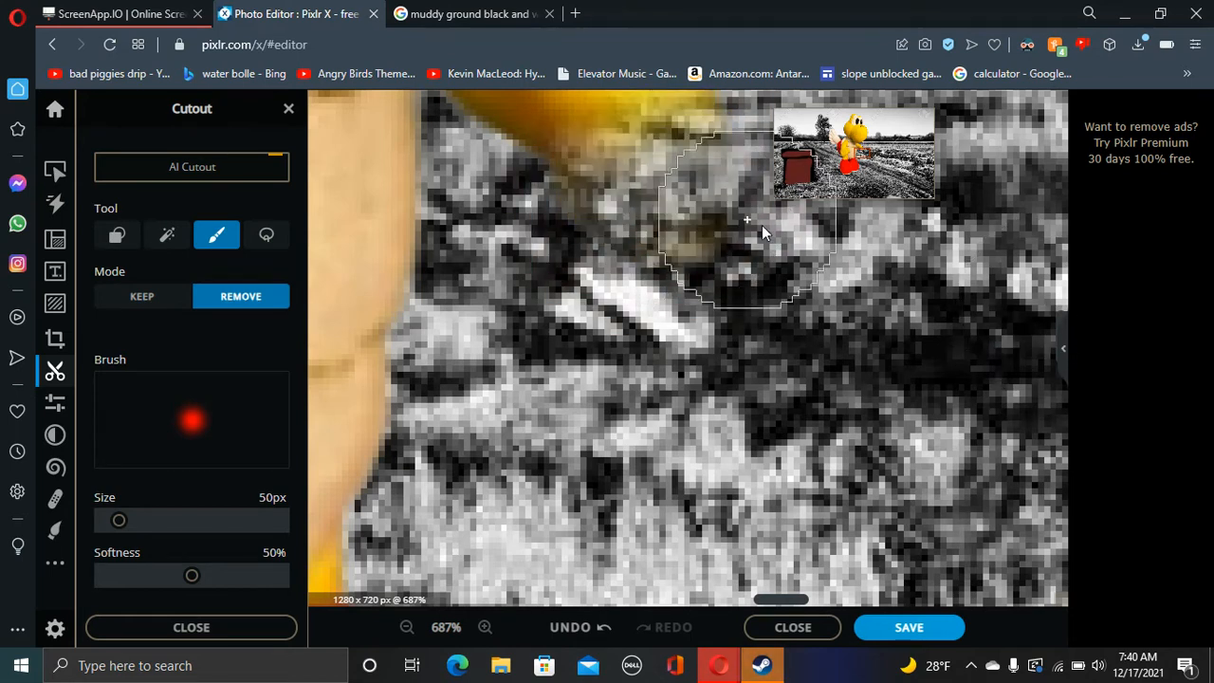
# Erase the rest of the character's front arm up to the body with the Cutout brush
pyautogui.moveTo(791, 598); pyautogui.dragTo(757, 452)
pyautogui.scroll(-8, 827, 373)
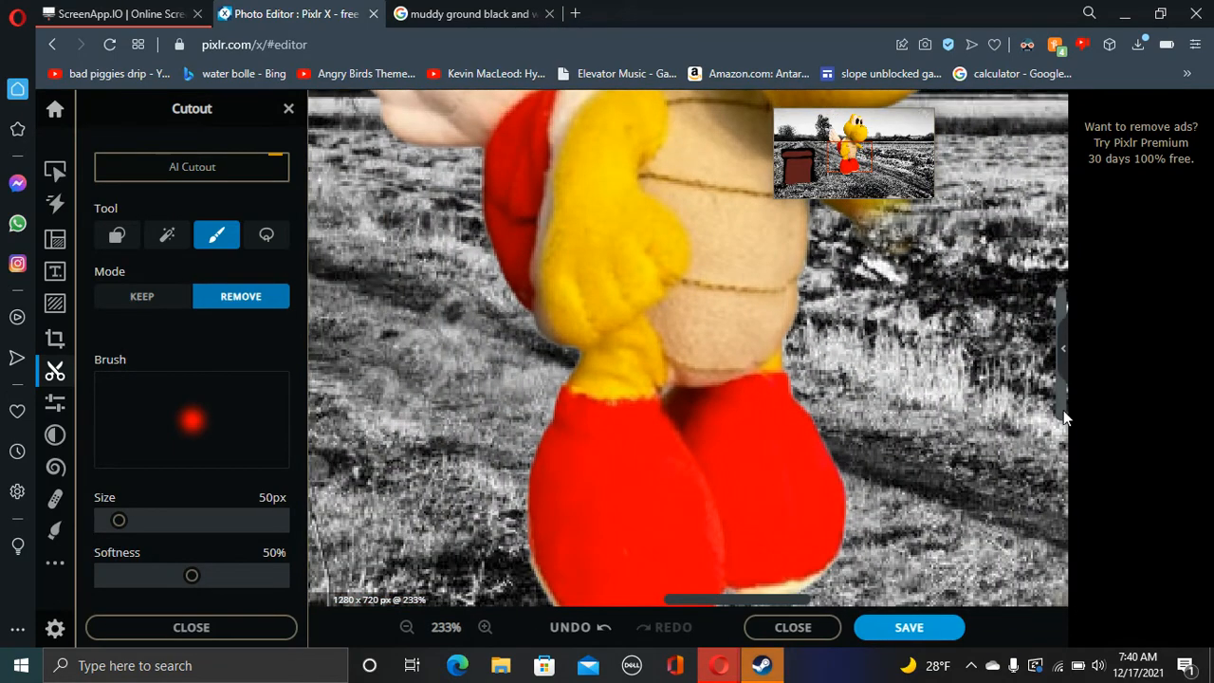
pyautogui.scroll(5, 948, 380)
pyautogui.scroll(4, 924, 373)
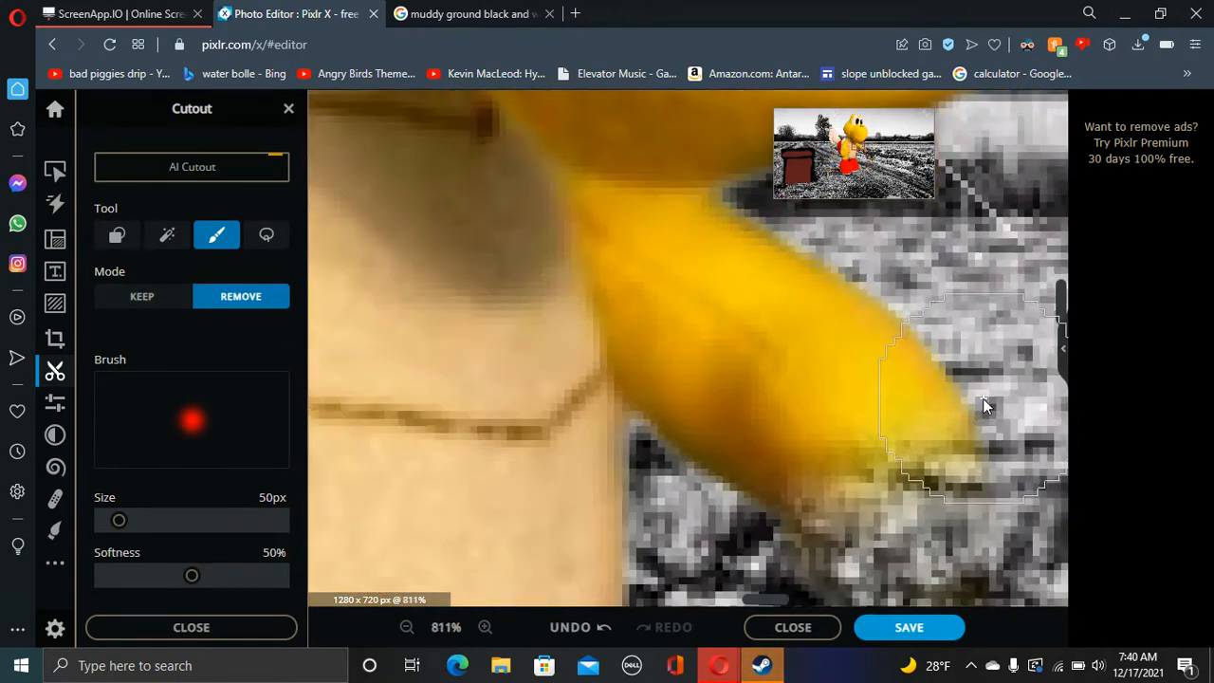
pyautogui.moveTo(886, 420)
pyautogui.mouseDown()
pyautogui.moveTo(869, 382)
pyautogui.moveTo(922, 340)
pyautogui.moveTo(856, 332)
pyautogui.moveTo(844, 400)
pyautogui.moveTo(905, 520)
pyautogui.moveTo(968, 490)
pyautogui.moveTo(901, 470)
pyautogui.moveTo(894, 436)
pyautogui.moveTo(774, 326)
pyautogui.moveTo(742, 285)
pyautogui.moveTo(756, 282)
pyautogui.moveTo(665, 239)
pyautogui.moveTo(664, 264)
pyautogui.moveTo(713, 375)
pyautogui.moveTo(705, 351)
pyautogui.moveTo(734, 289)
pyautogui.moveTo(688, 289)
pyautogui.mouseUp()
pyautogui.scroll(-3, 919, 466)
pyautogui.scroll(-10, 919, 462)
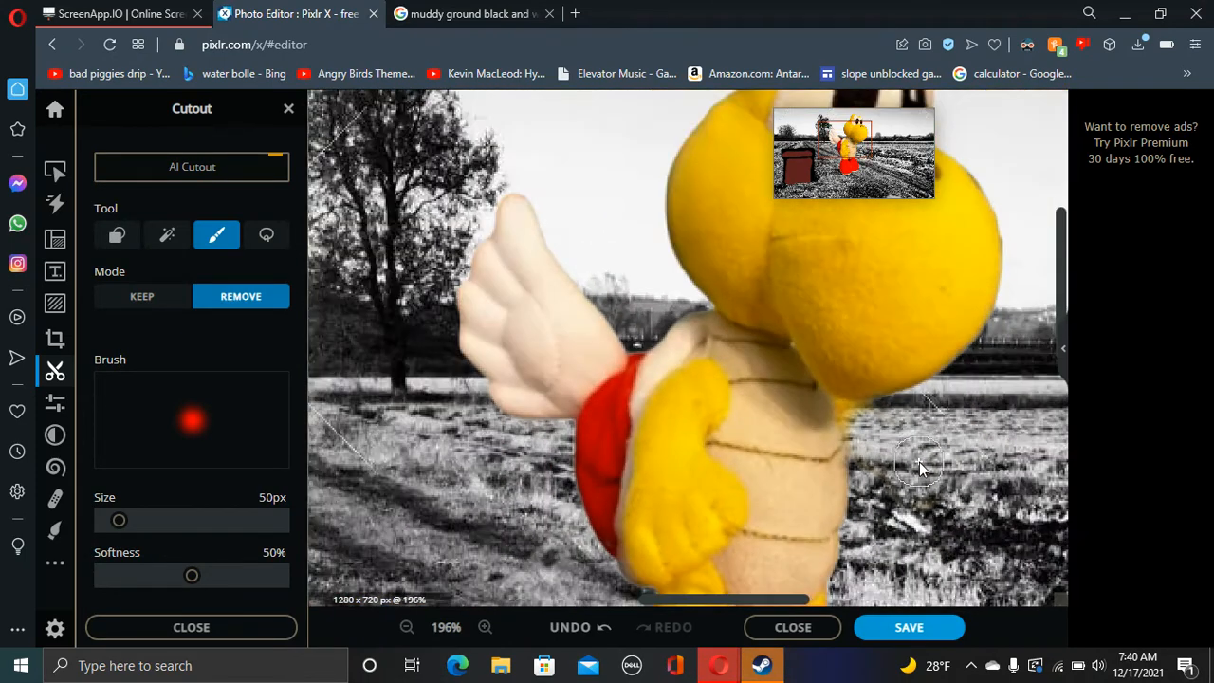
pyautogui.scroll(-2, 881, 438)
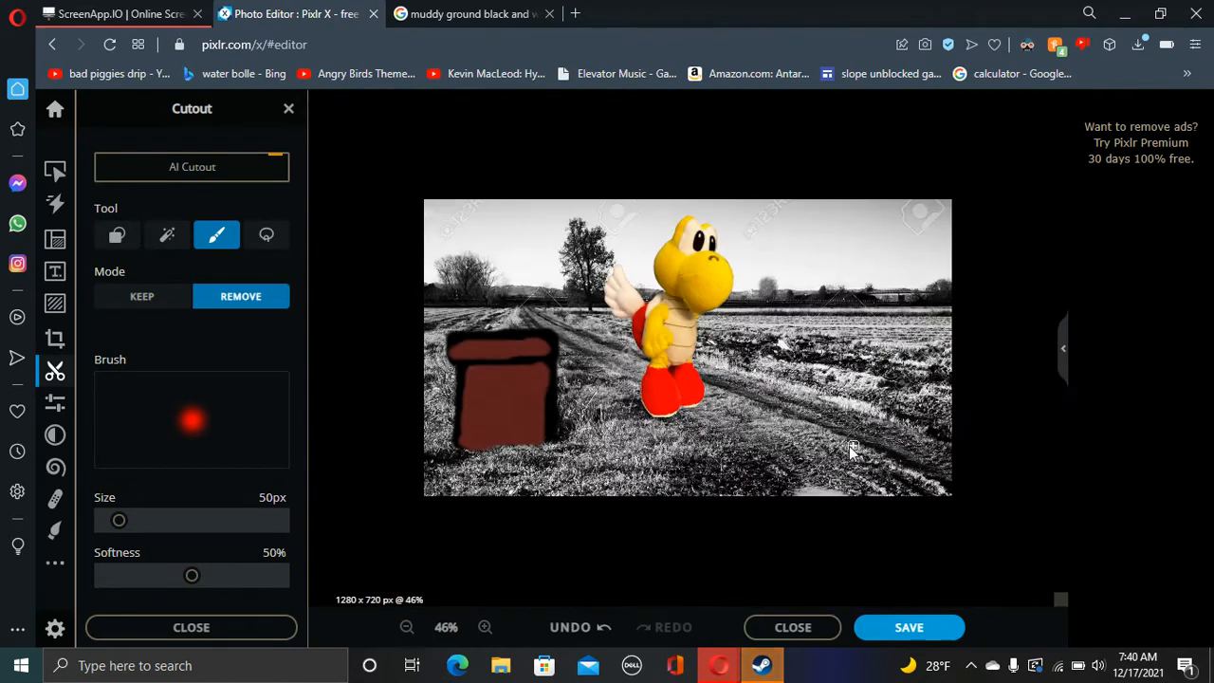
pyautogui.scroll(1, 691, 374)
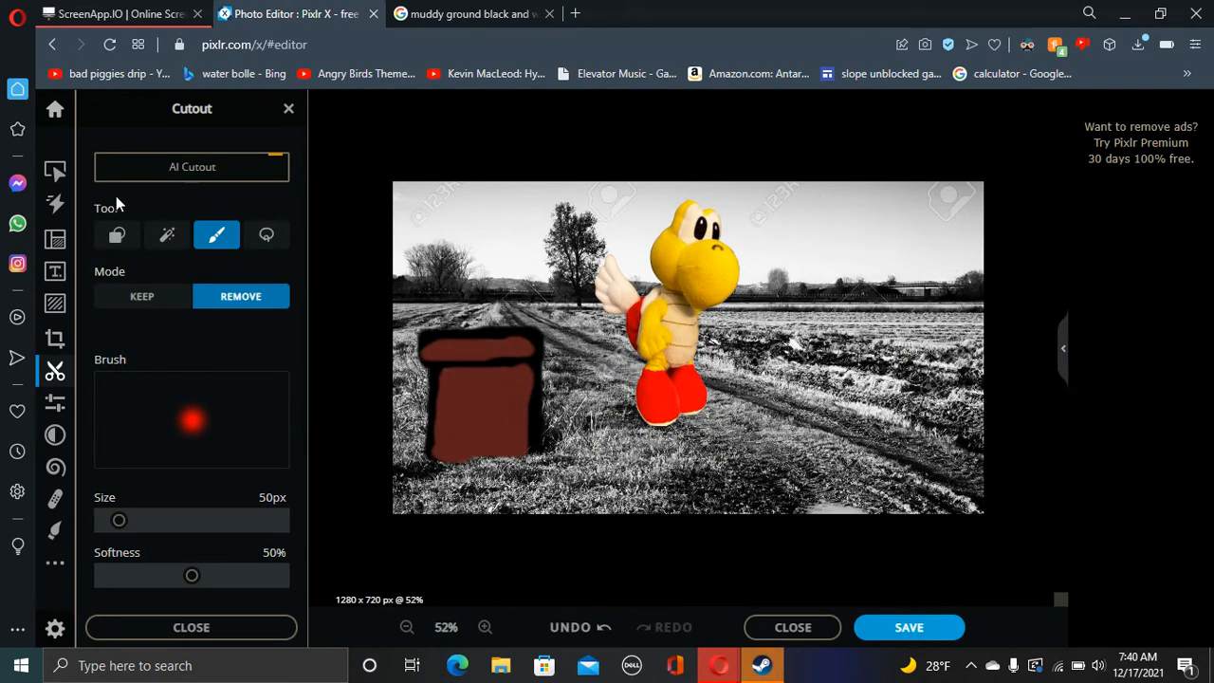
# Move the armless character back behind the red box and show the layer list again
pyautogui.click(54, 171)
pyautogui.moveTo(683, 340); pyautogui.dragTo(503, 324)
pyautogui.click(1052, 353)
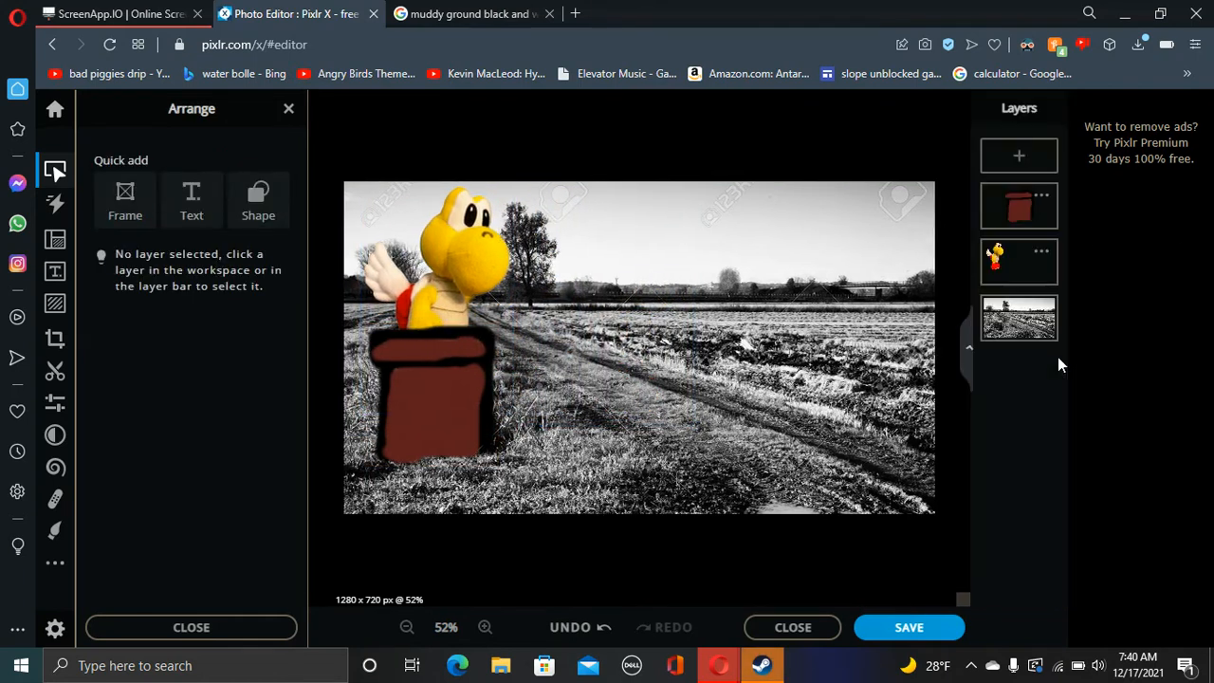
# Add a second copy of Joseph_New_PNG from the SML Files folder as an image layer
pyautogui.click(1015, 157)
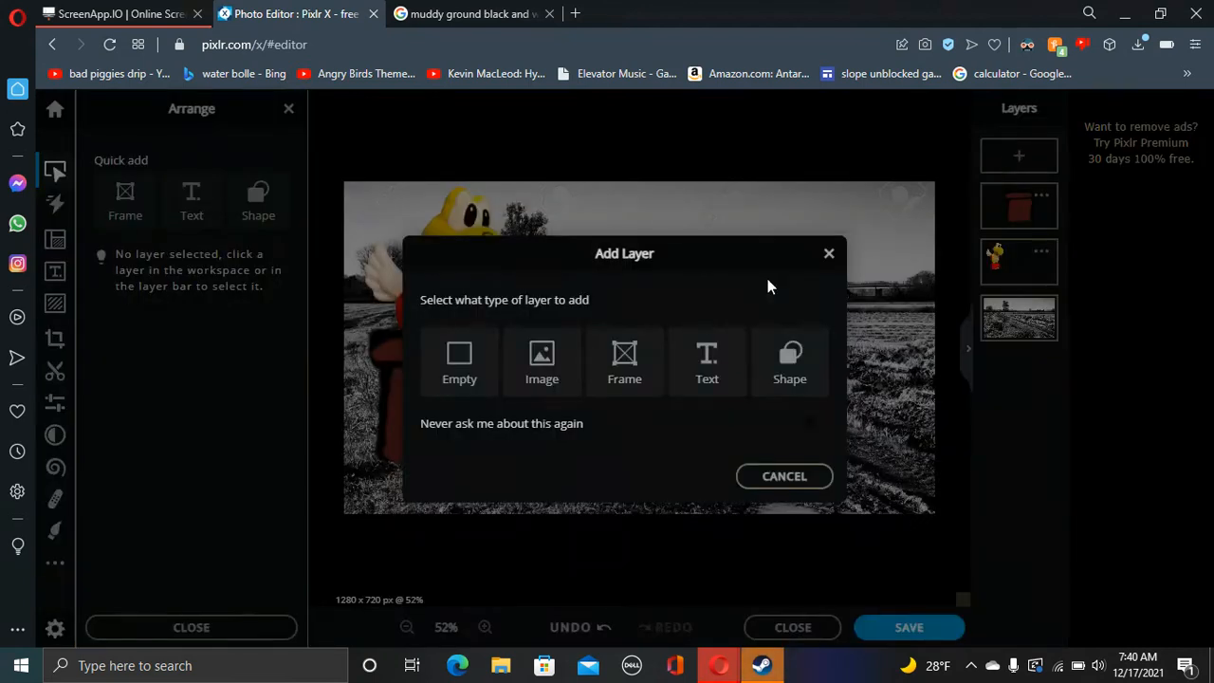
pyautogui.click(577, 360)
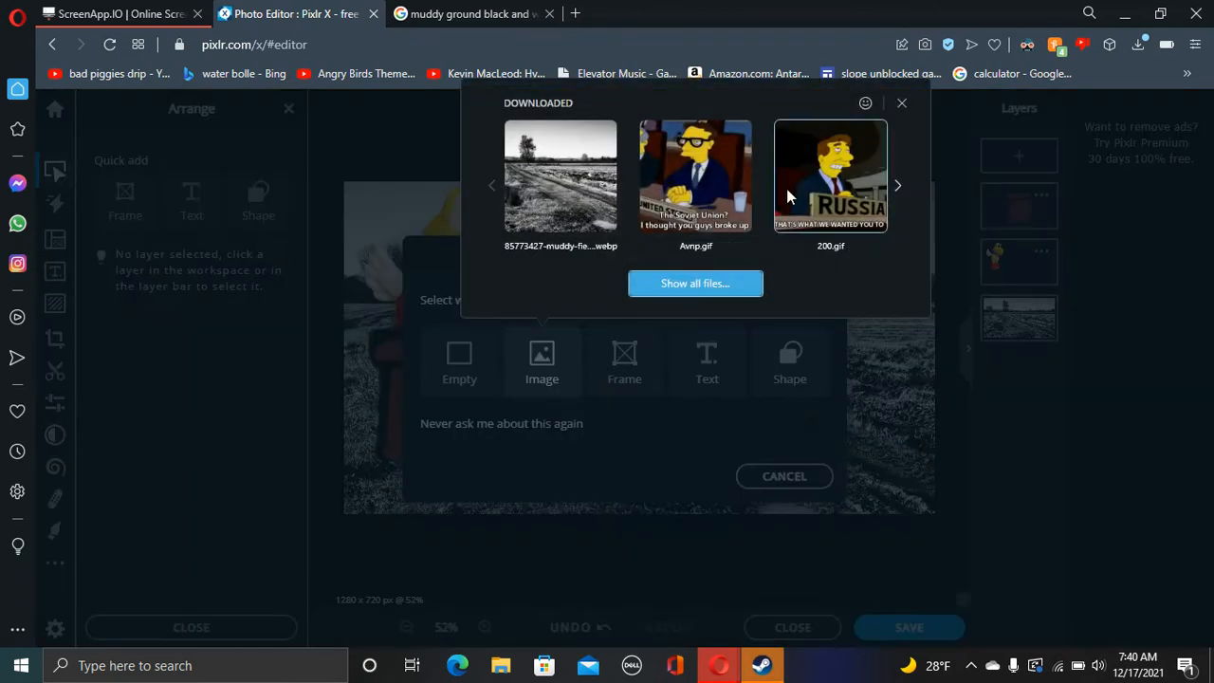
pyautogui.click(712, 293)
pyautogui.scroll(-5, 323, 332)
pyautogui.scroll(-3, 332, 339)
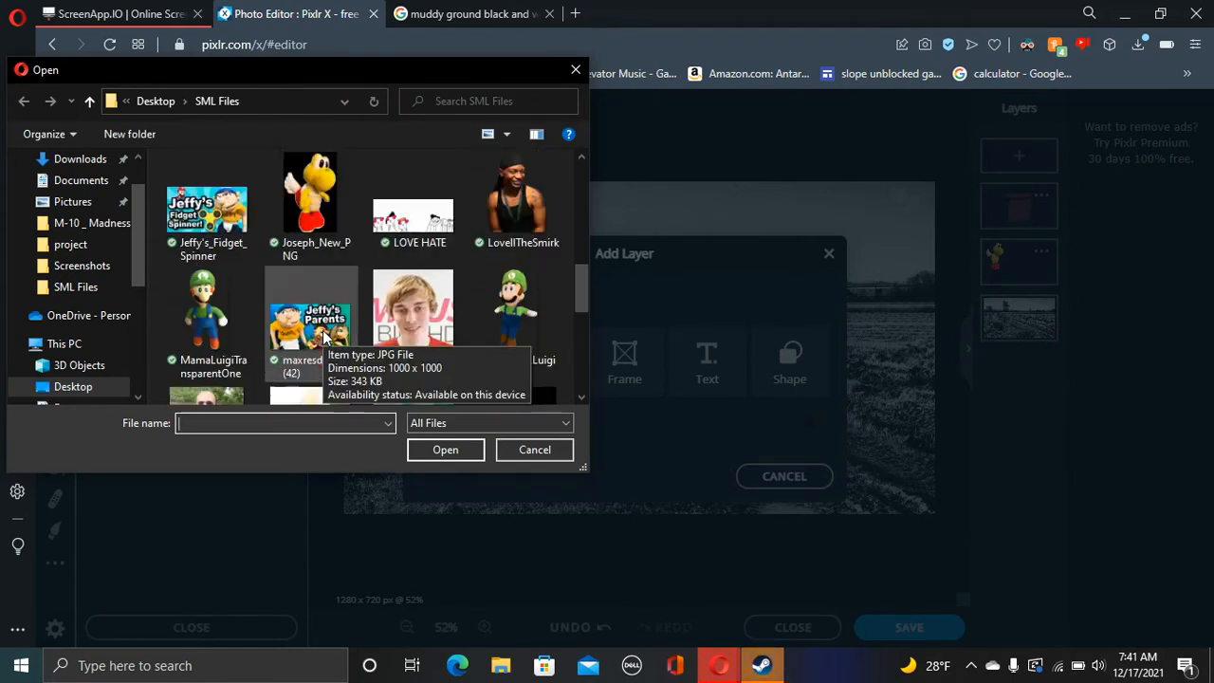
pyautogui.click(310, 200)
pyautogui.click(452, 448)
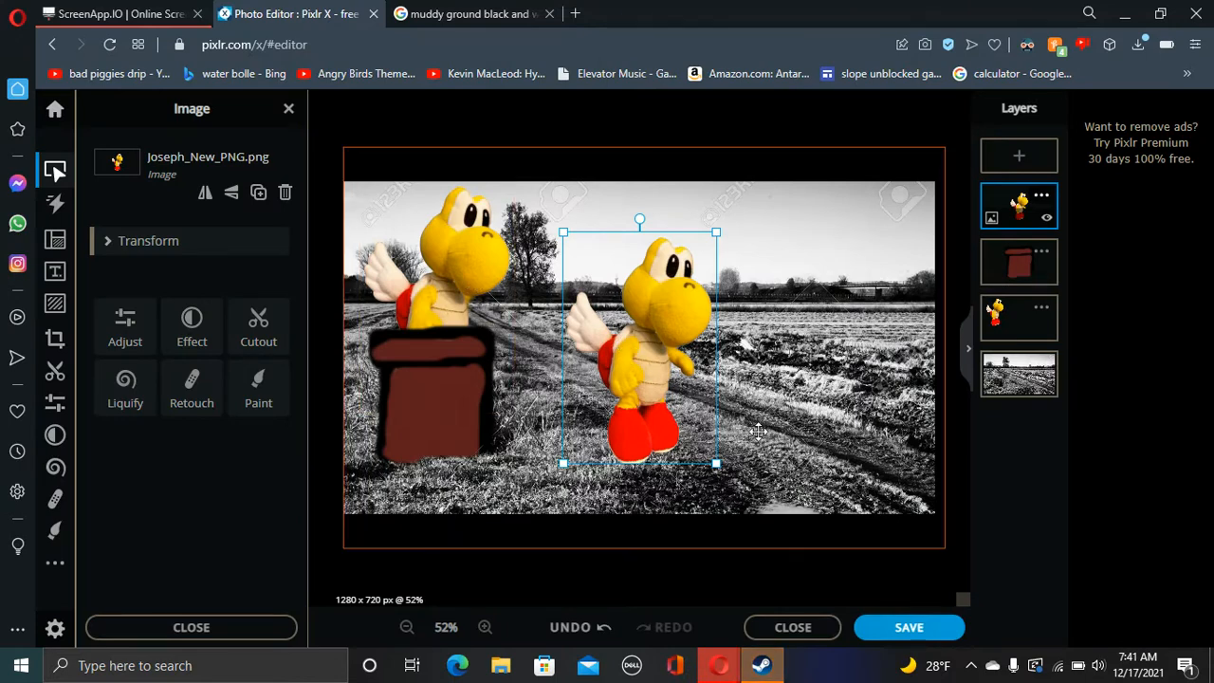
# Brush away the second character's head, wing, body and legs with the Cutout brush in Remove mode, sparing the front arm
pyautogui.scroll(5, 695, 368)
pyautogui.scroll(1, 695, 367)
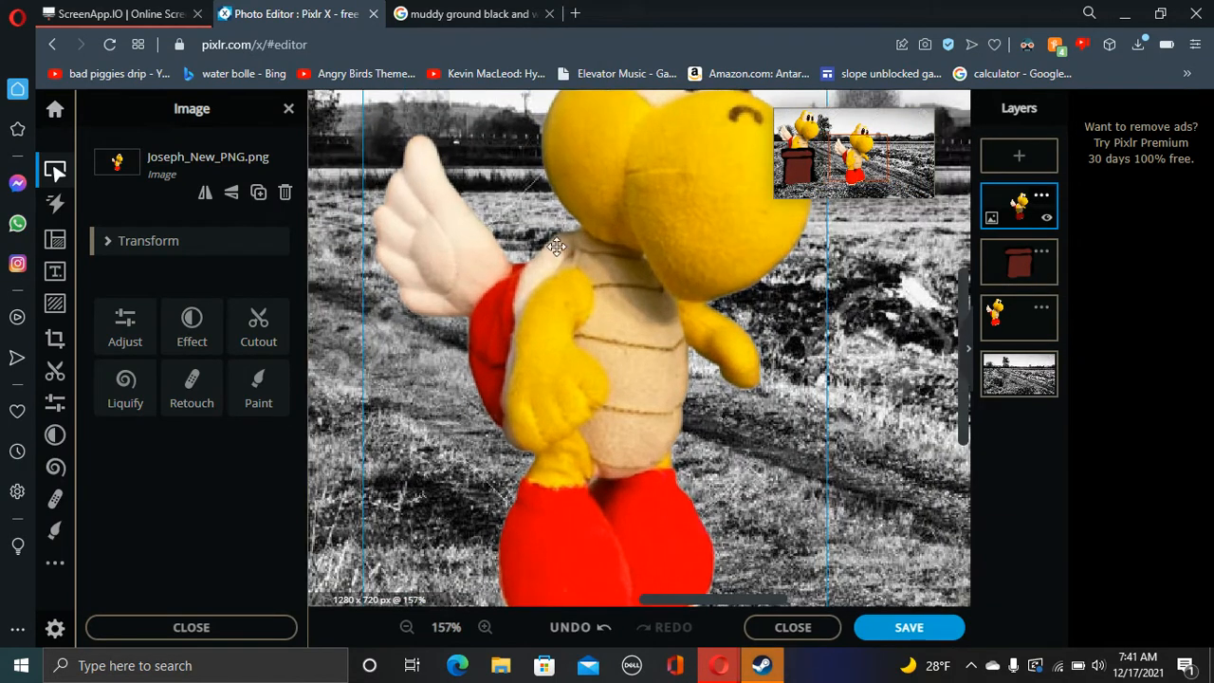
pyautogui.click(250, 319)
pyautogui.moveTo(688, 558)
pyautogui.mouseDown()
pyautogui.moveTo(712, 555)
pyautogui.moveTo(682, 567)
pyautogui.moveTo(648, 287)
pyautogui.moveTo(658, 293)
pyautogui.moveTo(667, 233)
pyautogui.moveTo(689, 288)
pyautogui.moveTo(776, 255)
pyautogui.moveTo(790, 200)
pyautogui.moveTo(693, 158)
pyautogui.moveTo(768, 192)
pyautogui.mouseUp()
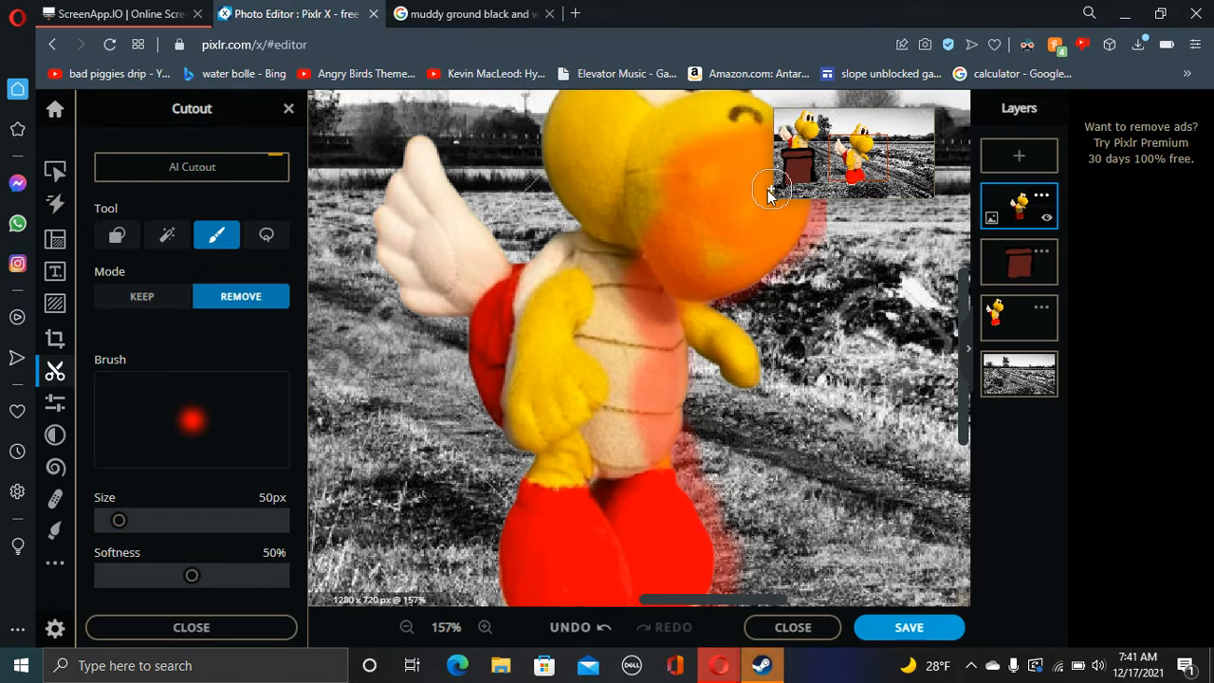
pyautogui.moveTo(755, 253)
pyautogui.mouseDown()
pyautogui.moveTo(709, 277)
pyautogui.moveTo(730, 90)
pyautogui.moveTo(834, 94)
pyautogui.moveTo(720, 97)
pyautogui.moveTo(677, 35)
pyautogui.moveTo(726, 57)
pyautogui.moveTo(661, 123)
pyautogui.moveTo(651, 168)
pyautogui.moveTo(636, 133)
pyautogui.moveTo(603, 420)
pyautogui.moveTo(580, 427)
pyautogui.moveTo(528, 213)
pyautogui.moveTo(529, 466)
pyautogui.moveTo(542, 528)
pyautogui.moveTo(513, 480)
pyautogui.moveTo(550, 358)
pyautogui.moveTo(478, 327)
pyautogui.moveTo(432, 210)
pyautogui.moveTo(454, 217)
pyautogui.moveTo(459, 431)
pyautogui.moveTo(512, 460)
pyautogui.moveTo(517, 267)
pyautogui.moveTo(500, 201)
pyautogui.moveTo(426, 80)
pyautogui.moveTo(352, 138)
pyautogui.moveTo(387, 278)
pyautogui.moveTo(406, 176)
pyautogui.mouseUp()
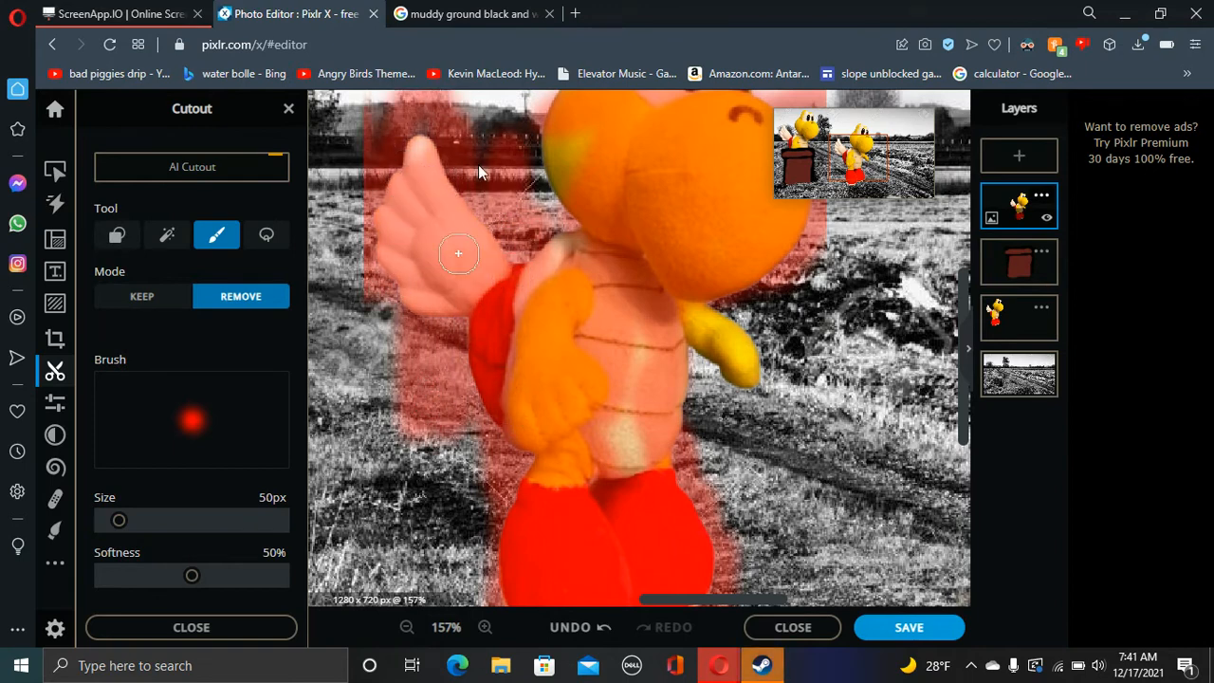
pyautogui.moveTo(456, 225); pyautogui.dragTo(446, 247)
# Erase the leftover patches of head, body and shoes around the isolated arm with the Cutout brush
pyautogui.scroll(-2, 649, 382)
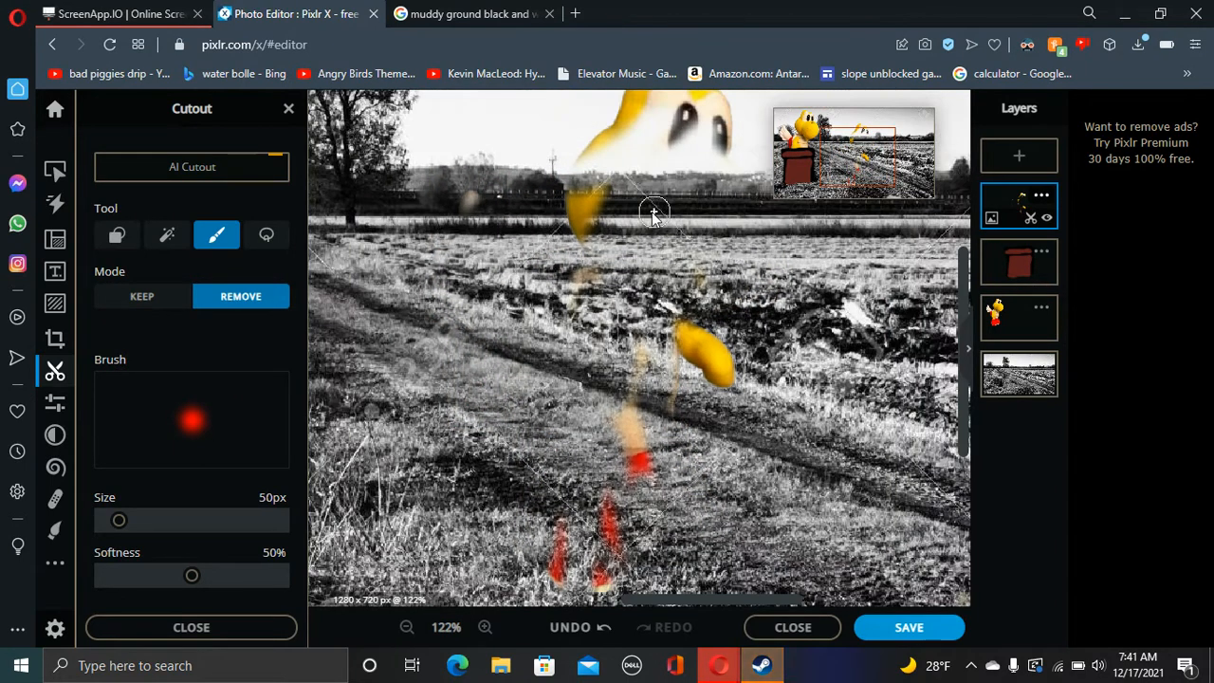
pyautogui.scroll(-2, 654, 208)
pyautogui.moveTo(689, 127)
pyautogui.mouseDown()
pyautogui.moveTo(668, 175)
pyautogui.moveTo(708, 135)
pyautogui.moveTo(707, 45)
pyautogui.moveTo(611, 175)
pyautogui.moveTo(581, 345)
pyautogui.mouseUp()
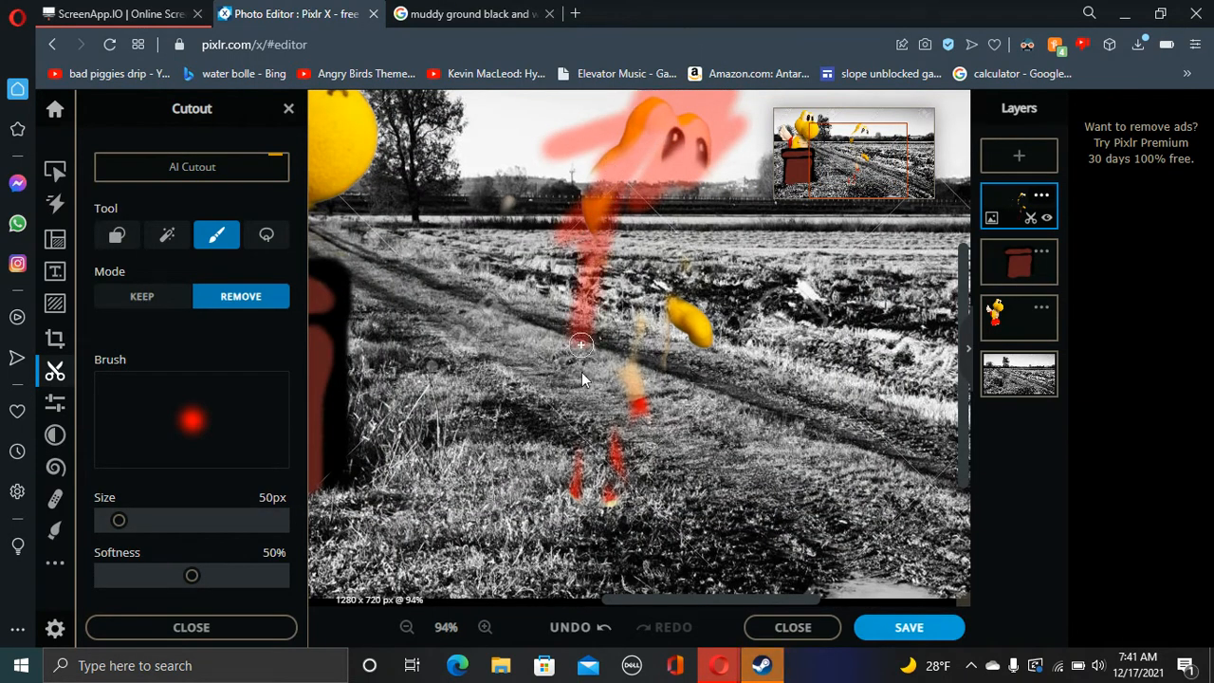
pyautogui.moveTo(637, 444)
pyautogui.mouseDown()
pyautogui.moveTo(657, 511)
pyautogui.moveTo(623, 498)
pyautogui.moveTo(537, 519)
pyautogui.moveTo(586, 408)
pyautogui.mouseUp()
pyautogui.moveTo(661, 374)
pyautogui.mouseDown()
pyautogui.moveTo(661, 349)
pyautogui.moveTo(553, 473)
pyautogui.mouseUp()
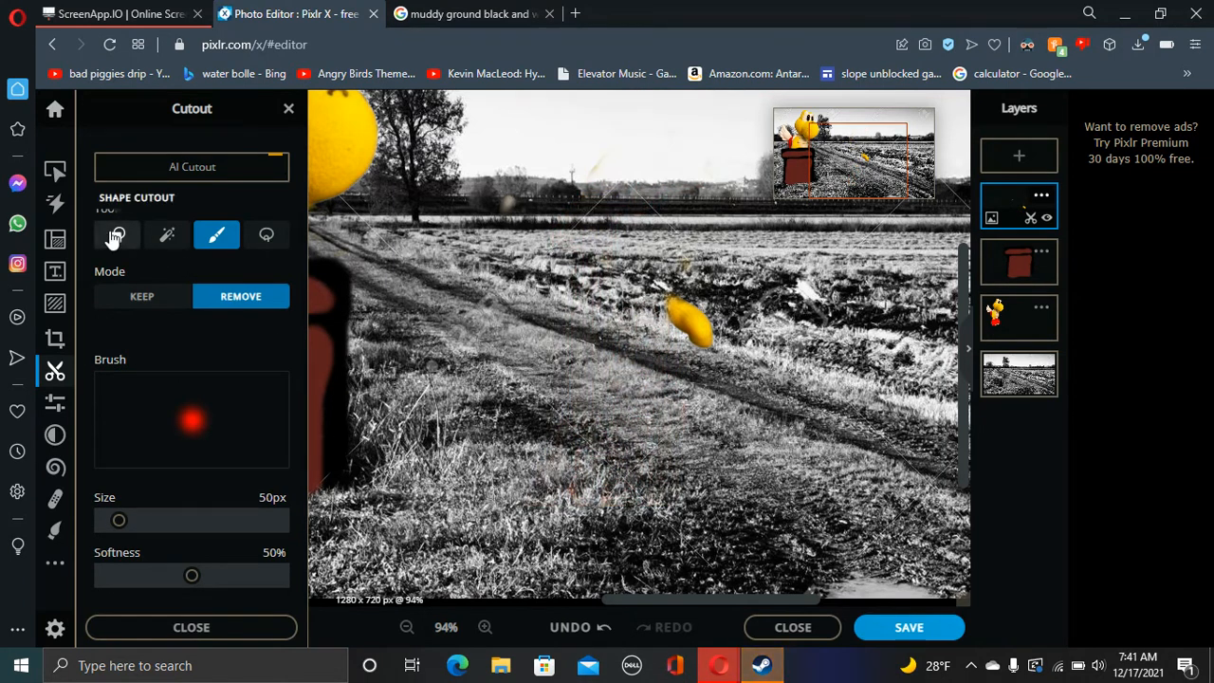
# Rotate the isolated arm layer and move it over to the character in the red box
pyautogui.click(54, 169)
pyautogui.moveTo(653, 355); pyautogui.dragTo(573, 321)
pyautogui.moveTo(605, 457); pyautogui.dragTo(626, 474)
pyautogui.moveTo(521, 158); pyautogui.dragTo(331, 299)
pyautogui.moveTo(538, 280); pyautogui.dragTo(394, 280)
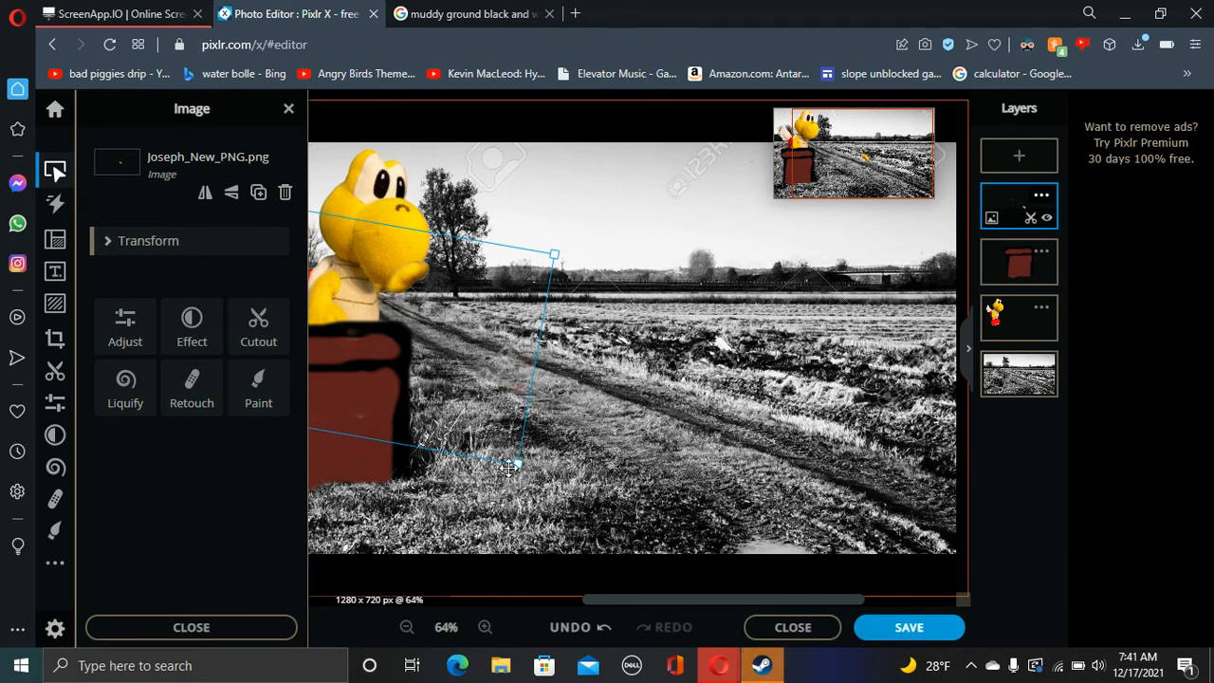
# Enlarge the arm layer, rotate it further and place it beside the character's snout as an outstretched, raised arm
pyautogui.moveTo(515, 464); pyautogui.dragTo(672, 564)
pyautogui.moveTo(488, 310); pyautogui.dragTo(730, 262)
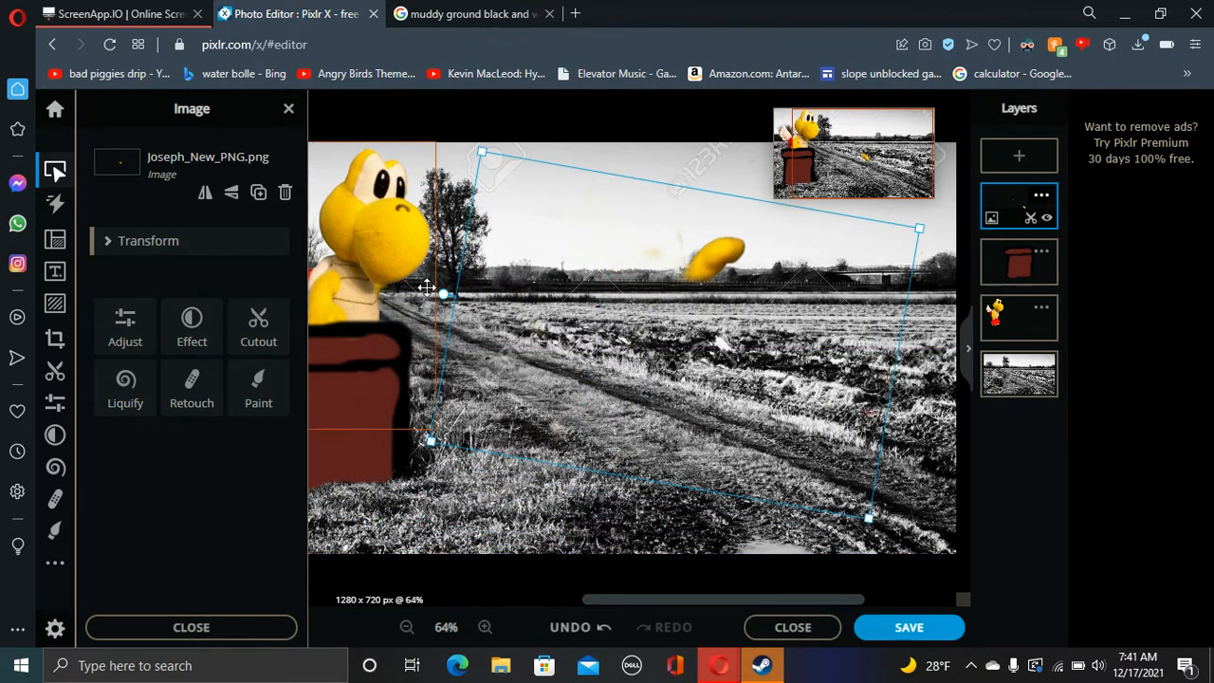
pyautogui.moveTo(444, 295); pyautogui.dragTo(490, 189)
pyautogui.moveTo(804, 295); pyautogui.dragTo(458, 236)
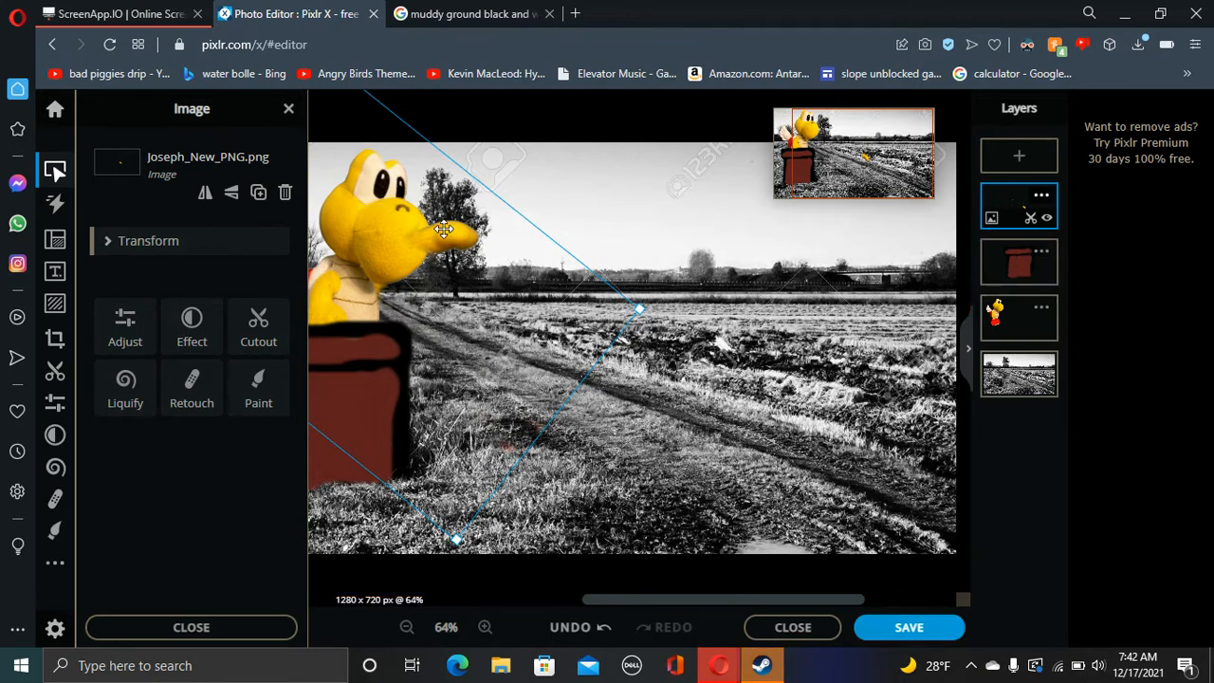
pyautogui.moveTo(444, 231); pyautogui.dragTo(438, 207)
pyautogui.click(616, 349)
pyautogui.moveTo(654, 349); pyautogui.dragTo(660, 349)
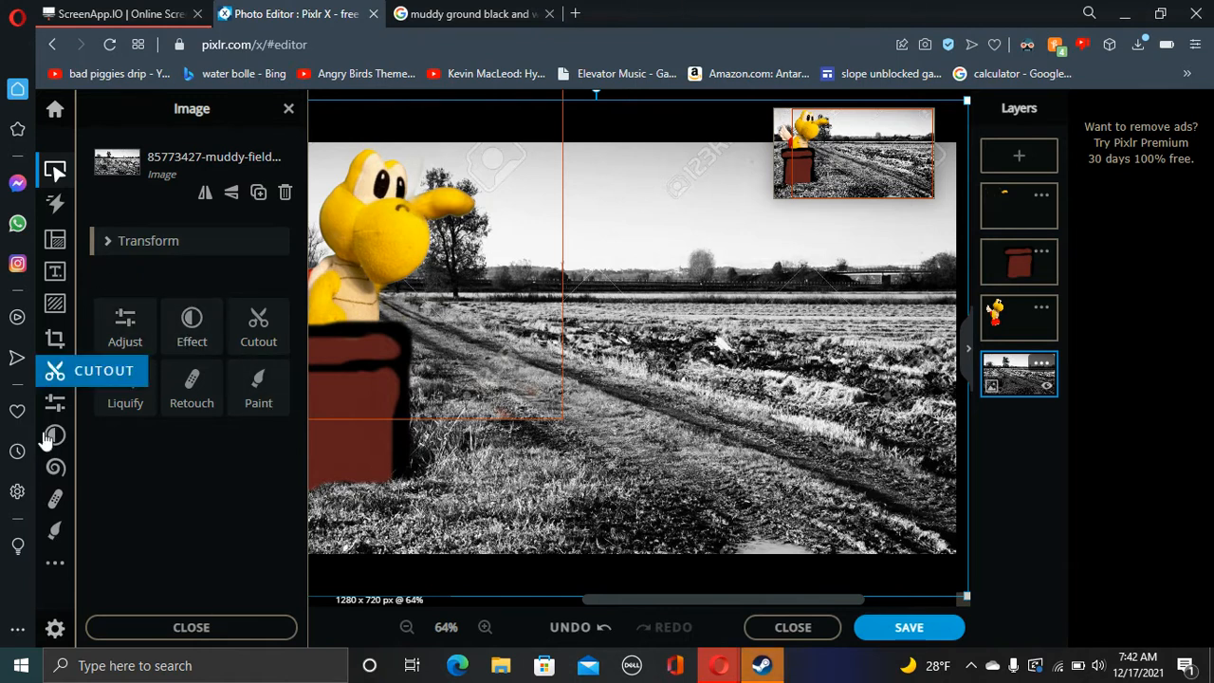
# Paint a black blob below the yellow character's snout on the red box layer with a 40 px #000000 brush
pyautogui.click(55, 531)
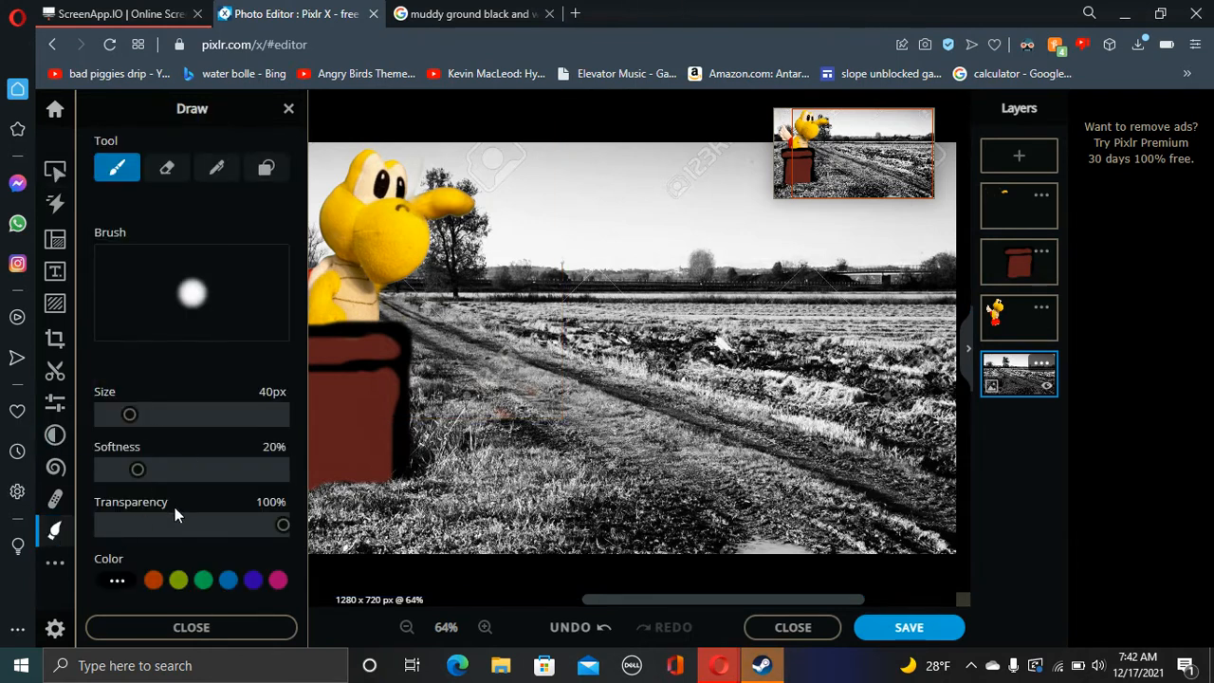
pyautogui.click(120, 583)
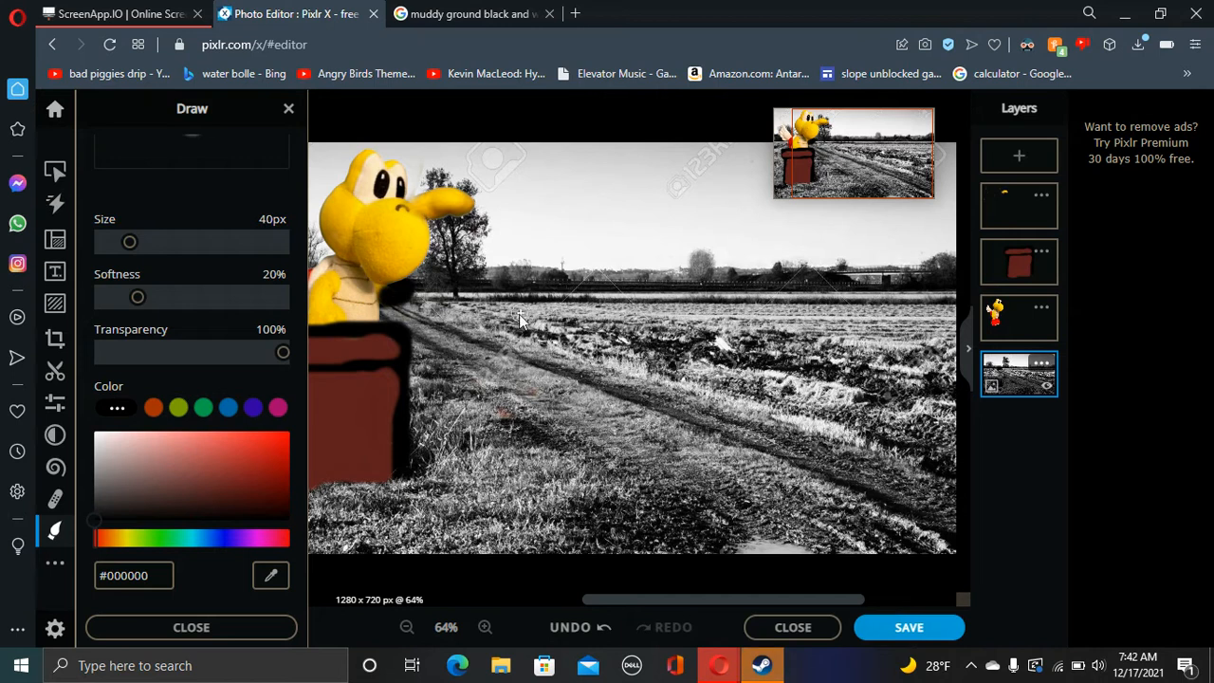
pyautogui.hotkey('ctrl', 'z')
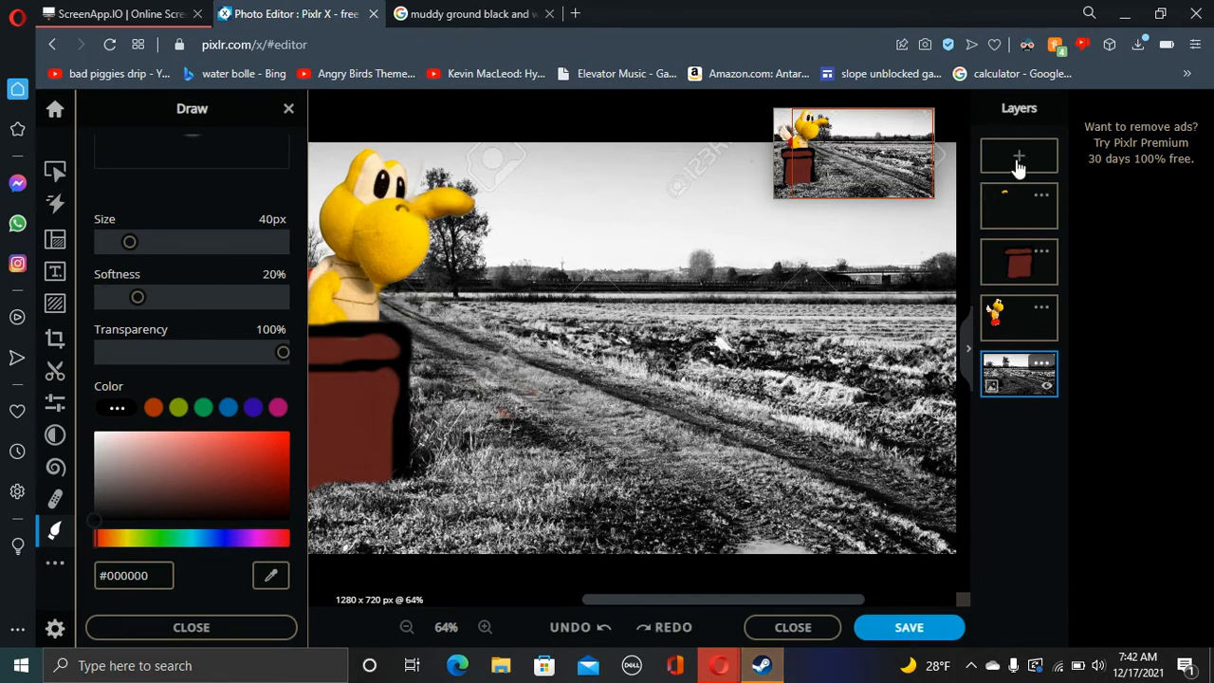
pyautogui.click(1020, 262)
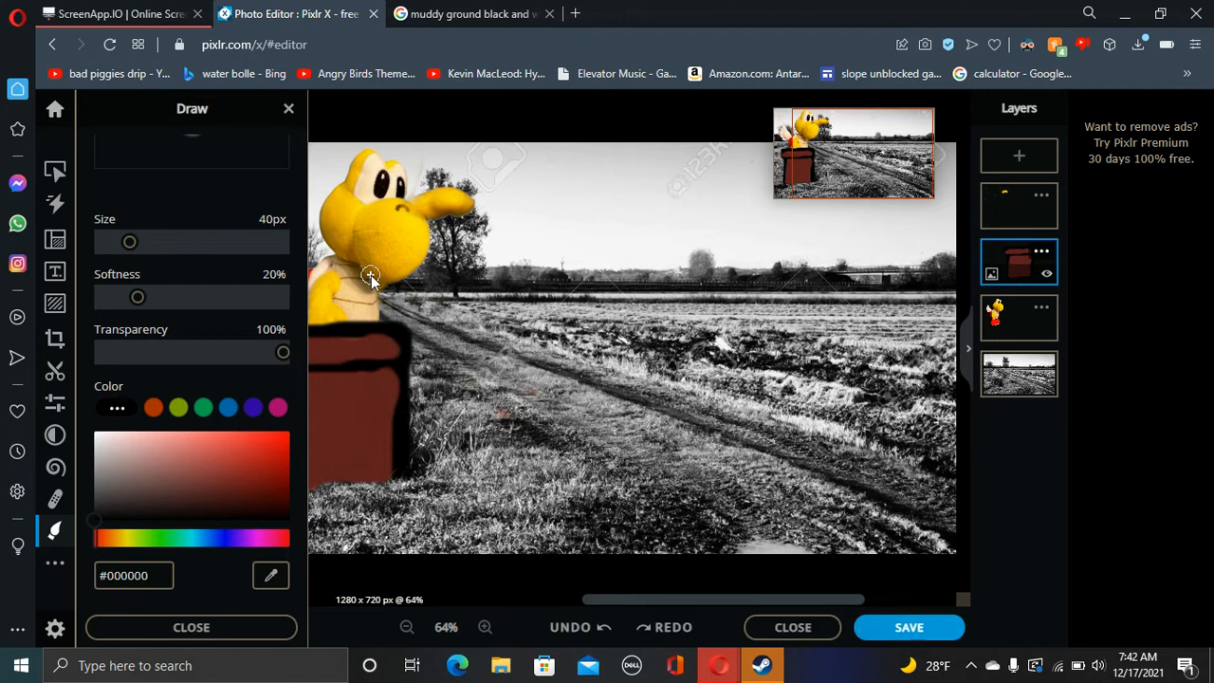
pyautogui.moveTo(376, 287); pyautogui.dragTo(391, 285)
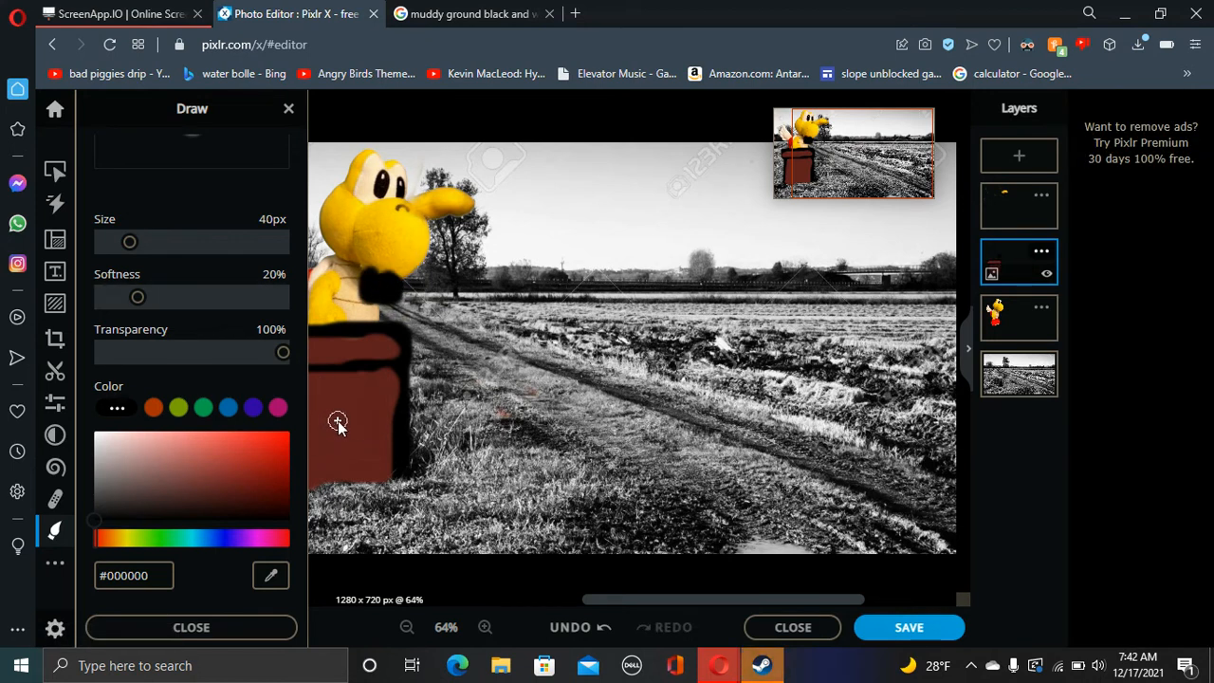
# Draw a rounded black outline on the front of the red box and fill its inside with white #FFFFFF
pyautogui.moveTo(150, 480); pyautogui.dragTo(55, 370)
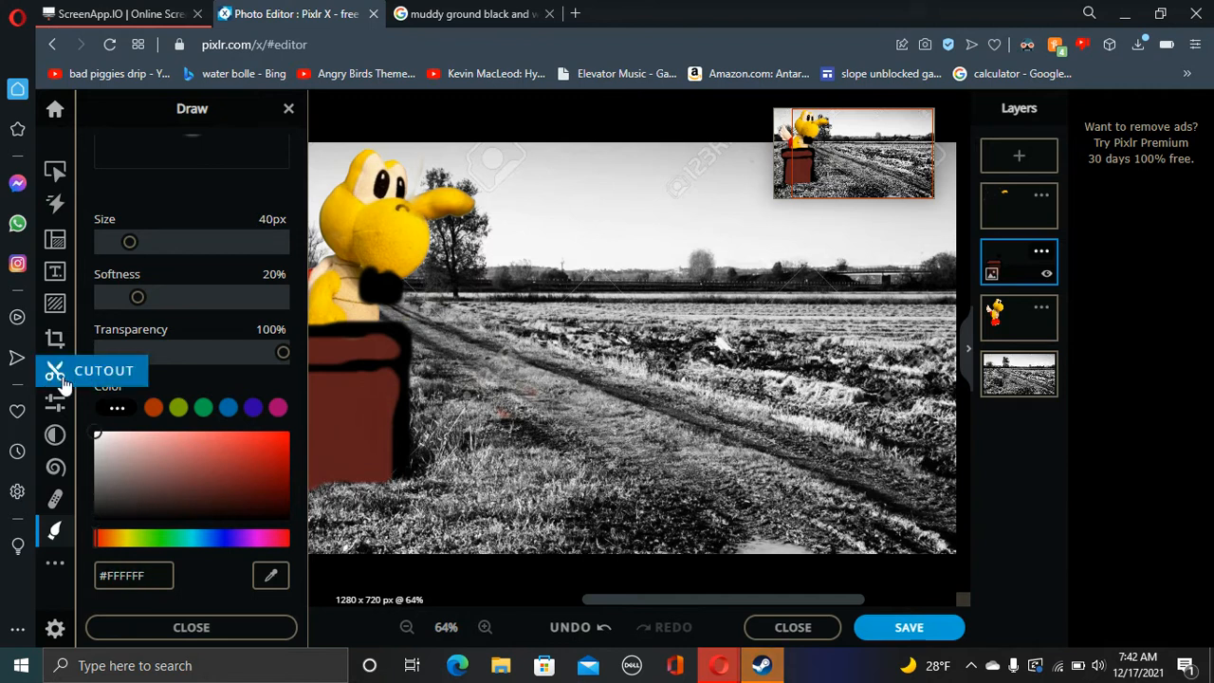
pyautogui.moveTo(115, 462); pyautogui.dragTo(71, 560)
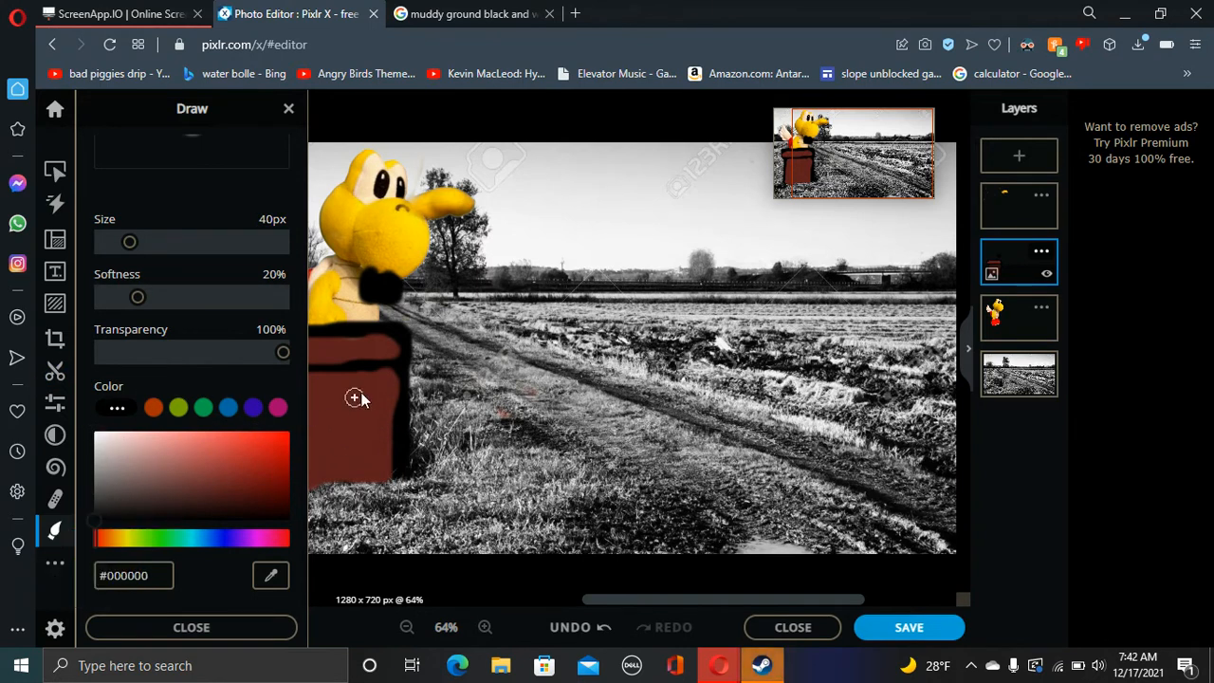
pyautogui.moveTo(322, 389)
pyautogui.mouseDown()
pyautogui.moveTo(381, 456)
pyautogui.moveTo(367, 499)
pyautogui.moveTo(323, 498)
pyautogui.moveTo(320, 434)
pyautogui.mouseUp()
pyautogui.hotkey('ctrl', 'z')
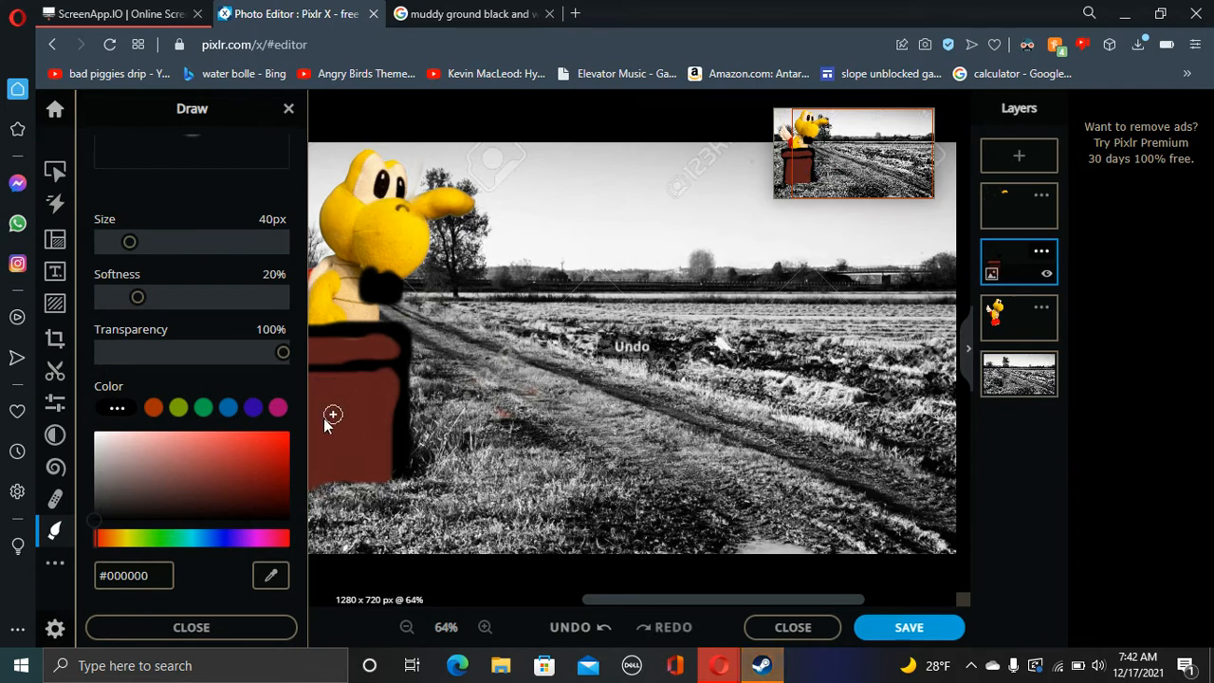
pyautogui.moveTo(327, 389)
pyautogui.mouseDown()
pyautogui.moveTo(369, 391)
pyautogui.moveTo(380, 460)
pyautogui.moveTo(322, 465)
pyautogui.moveTo(316, 400)
pyautogui.mouseUp()
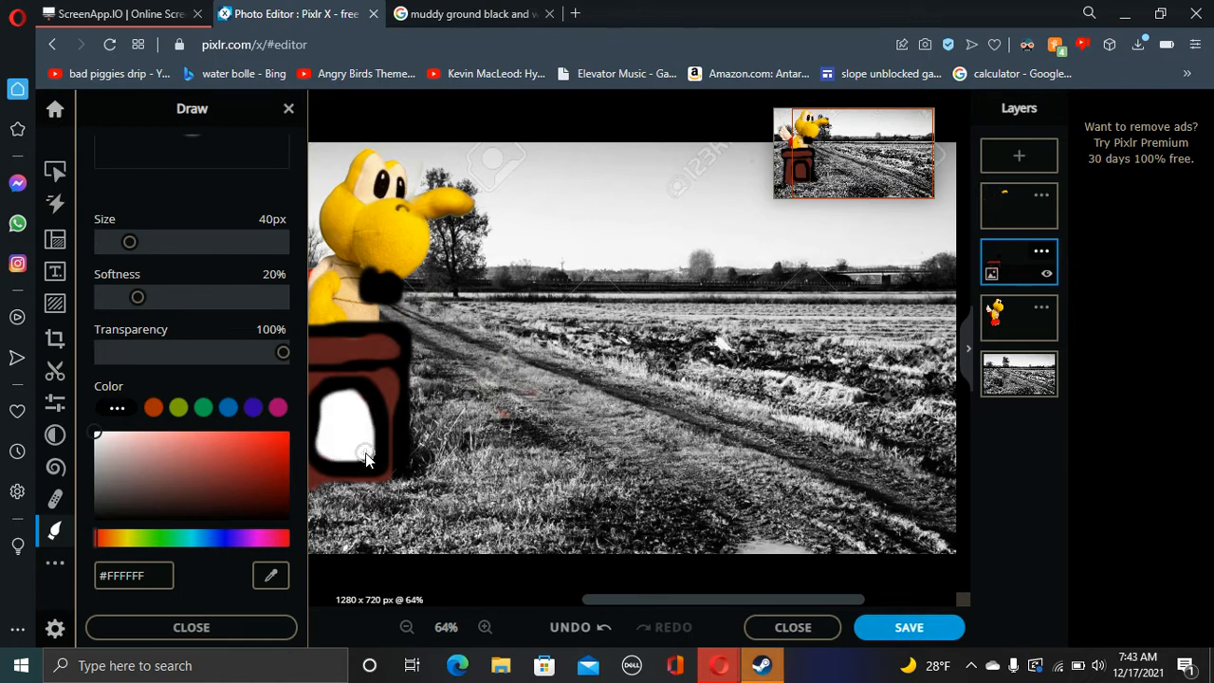
# Draw an M and small curved marks inside the box's white panel with a 12 px #000000 brush
pyautogui.moveTo(179, 471); pyautogui.dragTo(81, 626)
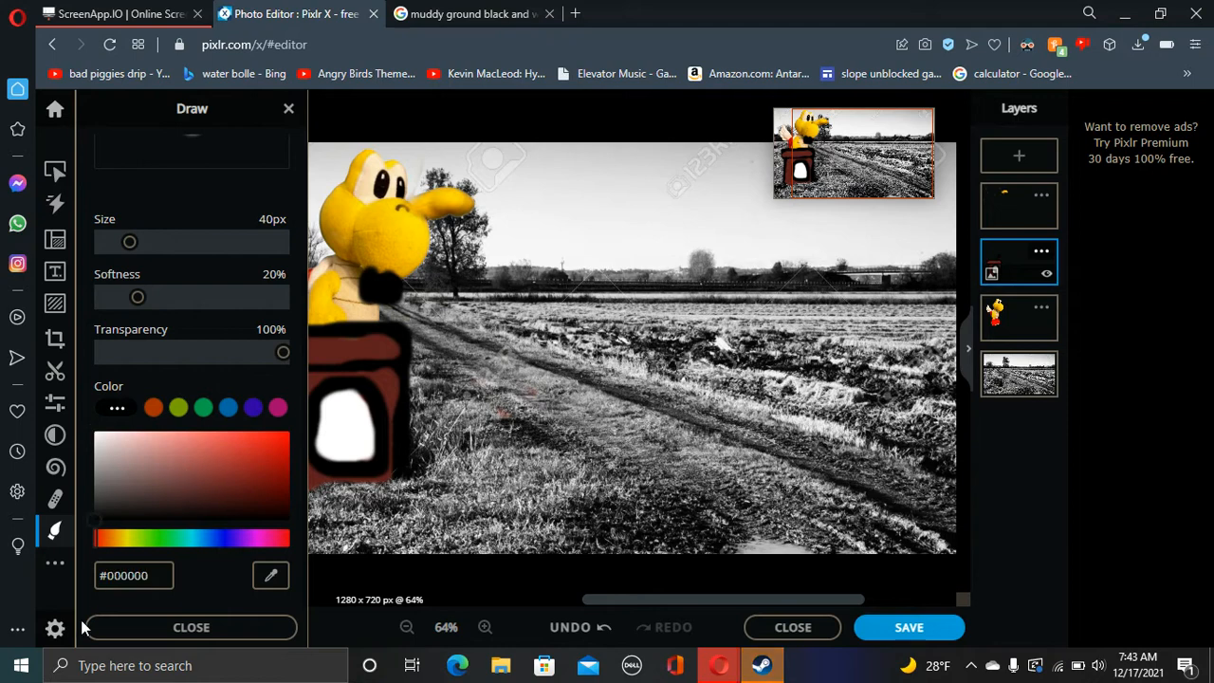
pyautogui.scroll(5, 341, 434)
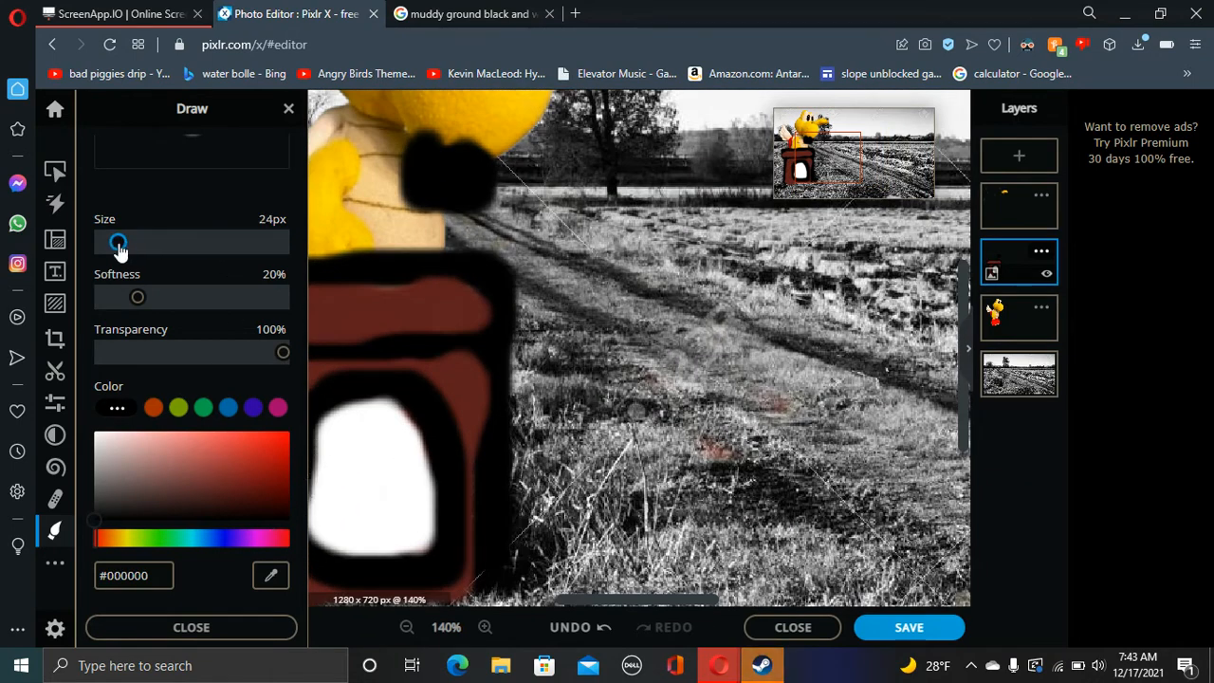
pyautogui.moveTo(111, 244); pyautogui.dragTo(109, 243)
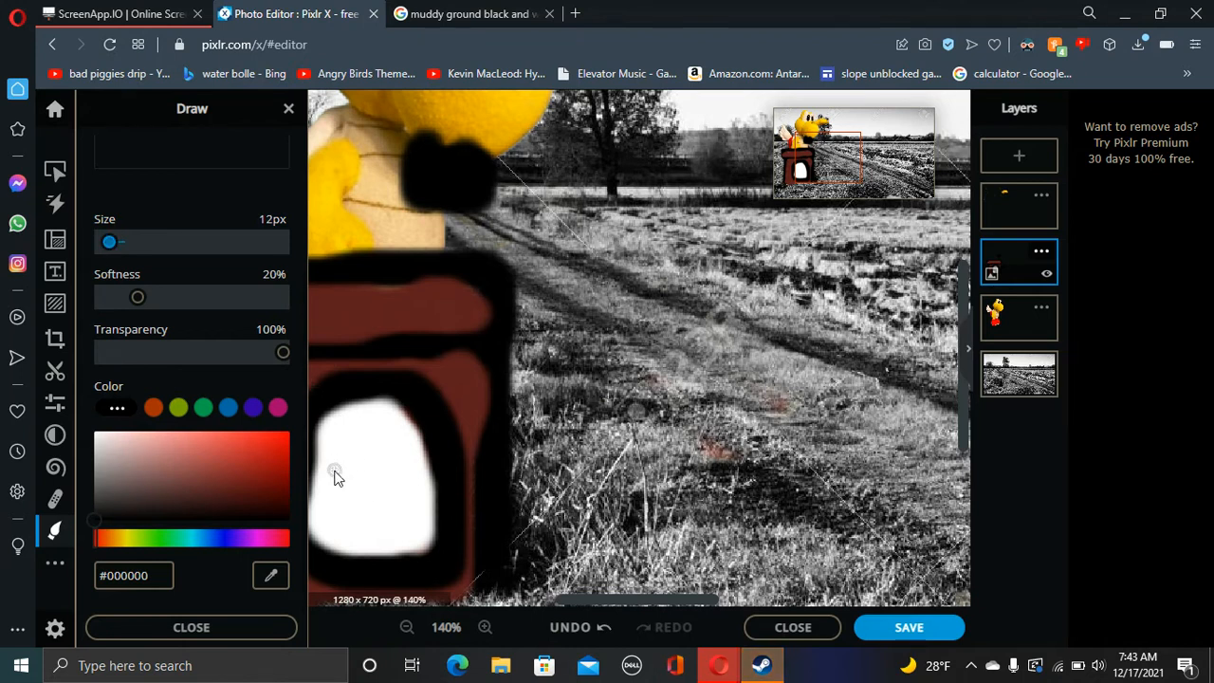
pyautogui.moveTo(333, 463)
pyautogui.mouseDown()
pyautogui.moveTo(373, 454)
pyautogui.moveTo(383, 417)
pyautogui.moveTo(400, 464)
pyautogui.moveTo(427, 460)
pyautogui.moveTo(437, 483)
pyautogui.moveTo(383, 507)
pyautogui.mouseUp()
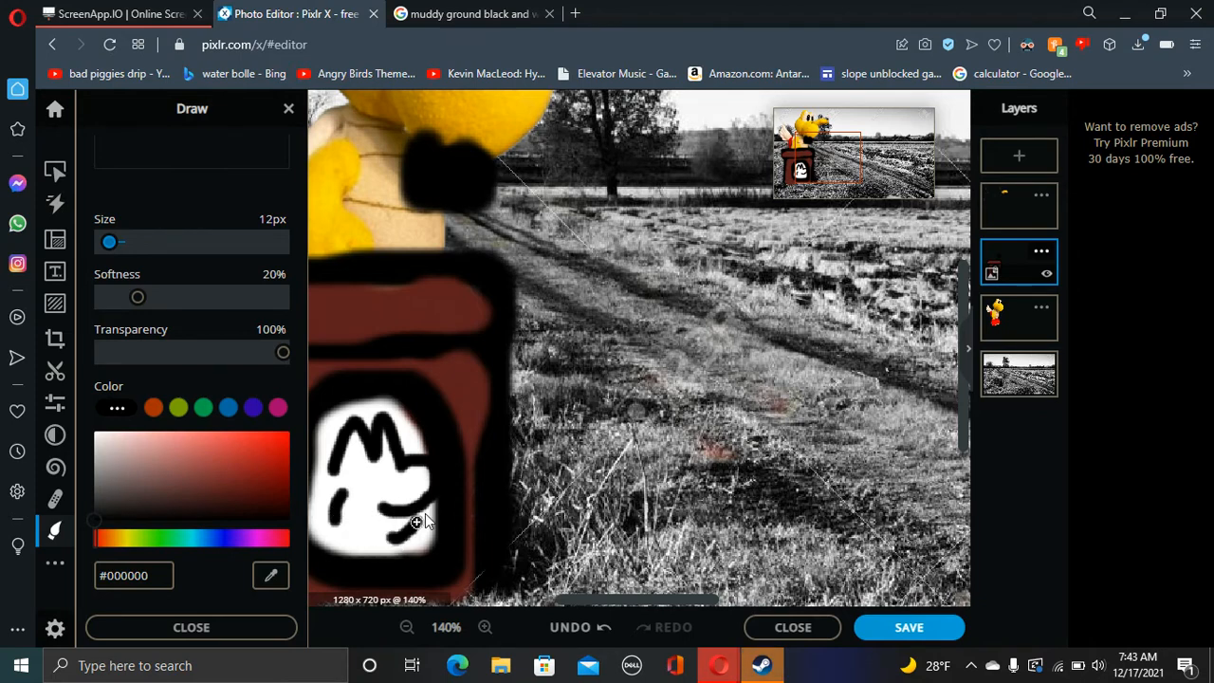
pyautogui.scroll(-3, 530, 578)
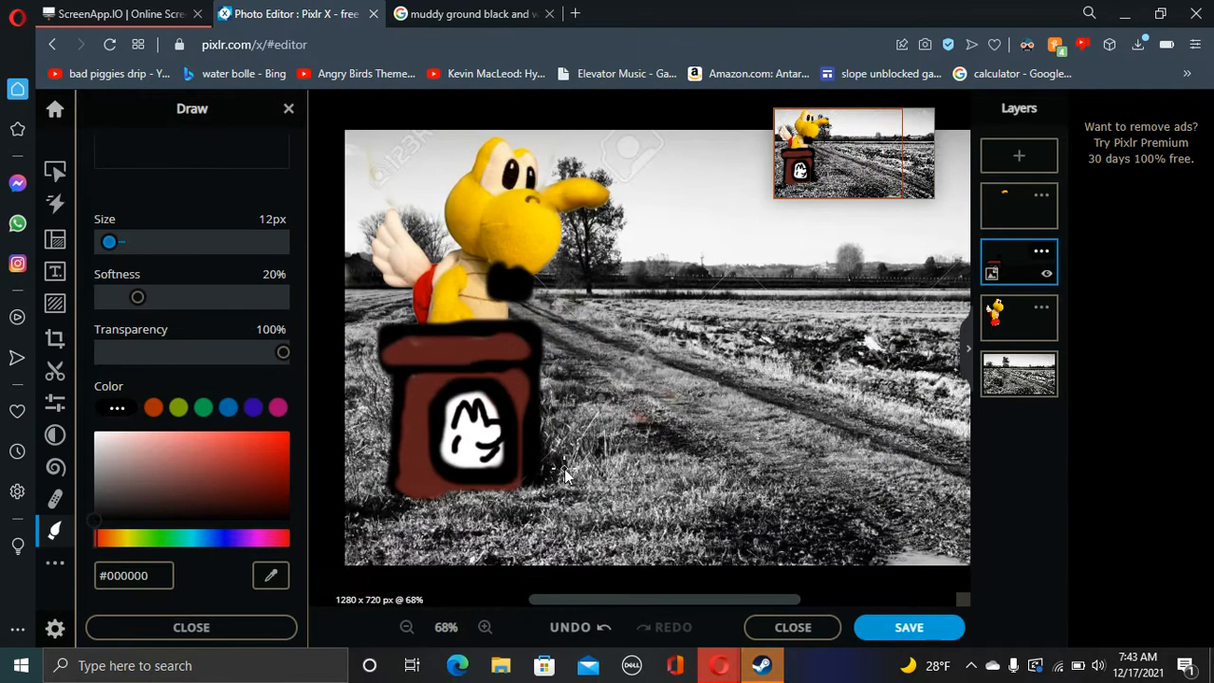
pyautogui.scroll(-1, 535, 504)
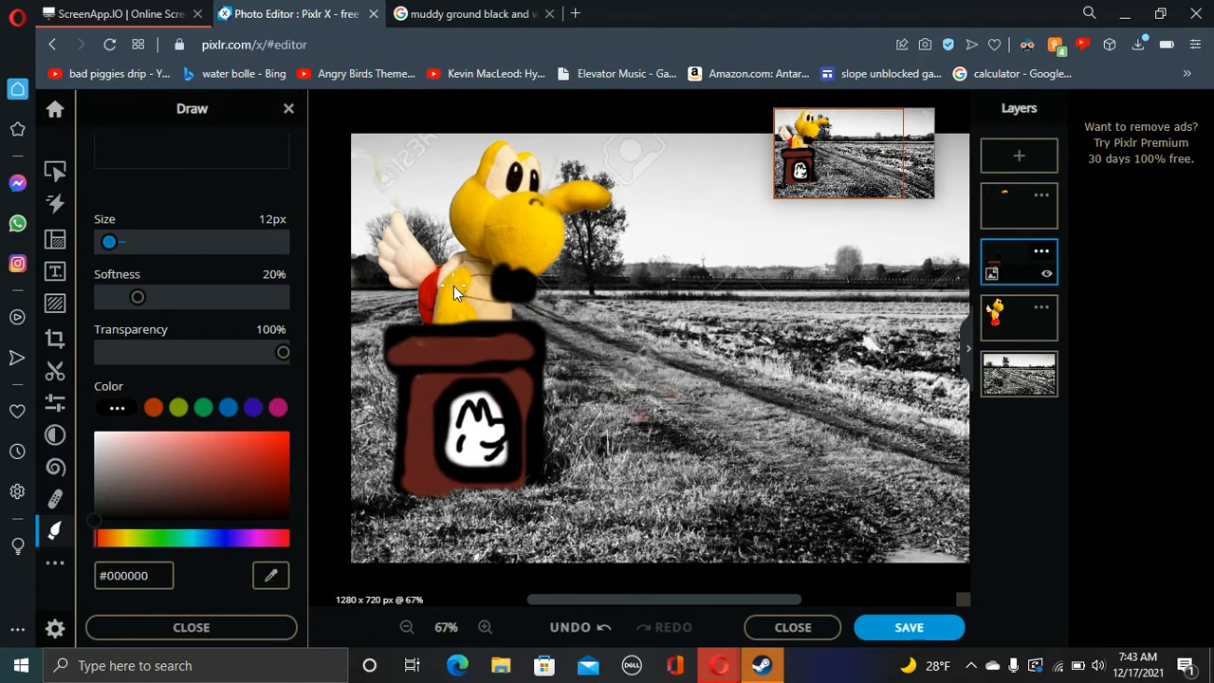
# Draw a black-outlined white patch on the character's yellow upper arm and add an M inside with a 4 px black brush
pyautogui.scroll(4, 463, 277)
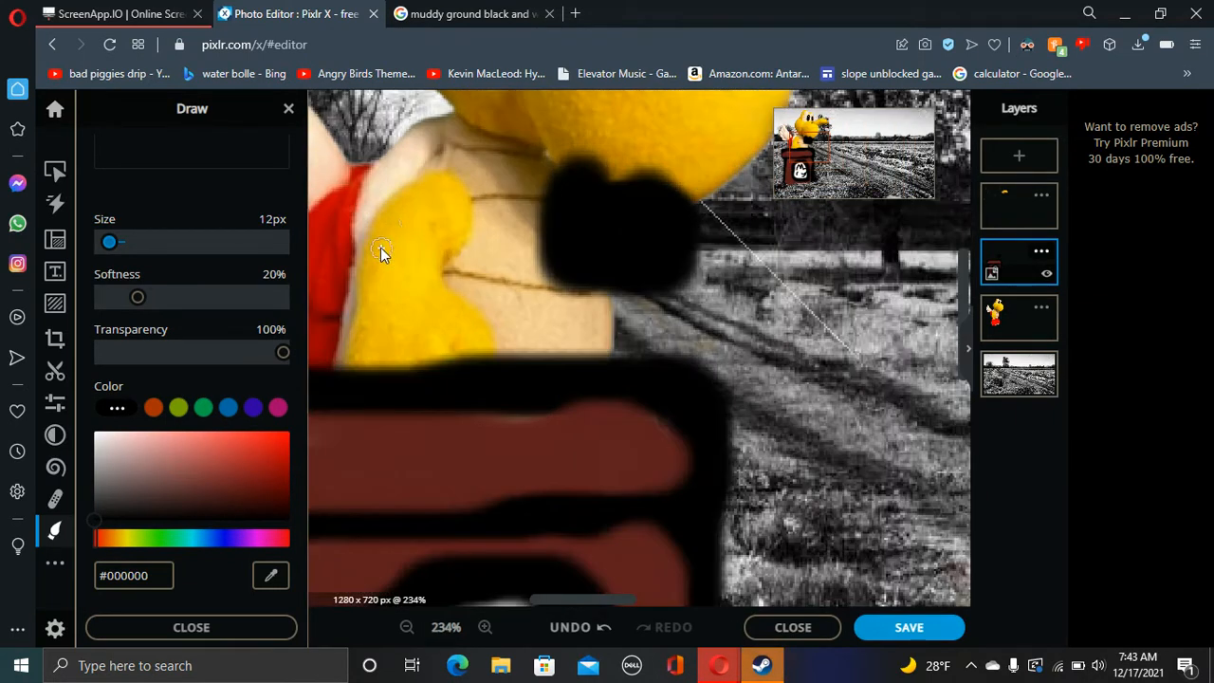
pyautogui.scroll(1, 384, 242)
pyautogui.moveTo(389, 189)
pyautogui.mouseDown()
pyautogui.moveTo(415, 226)
pyautogui.moveTo(465, 238)
pyautogui.mouseUp()
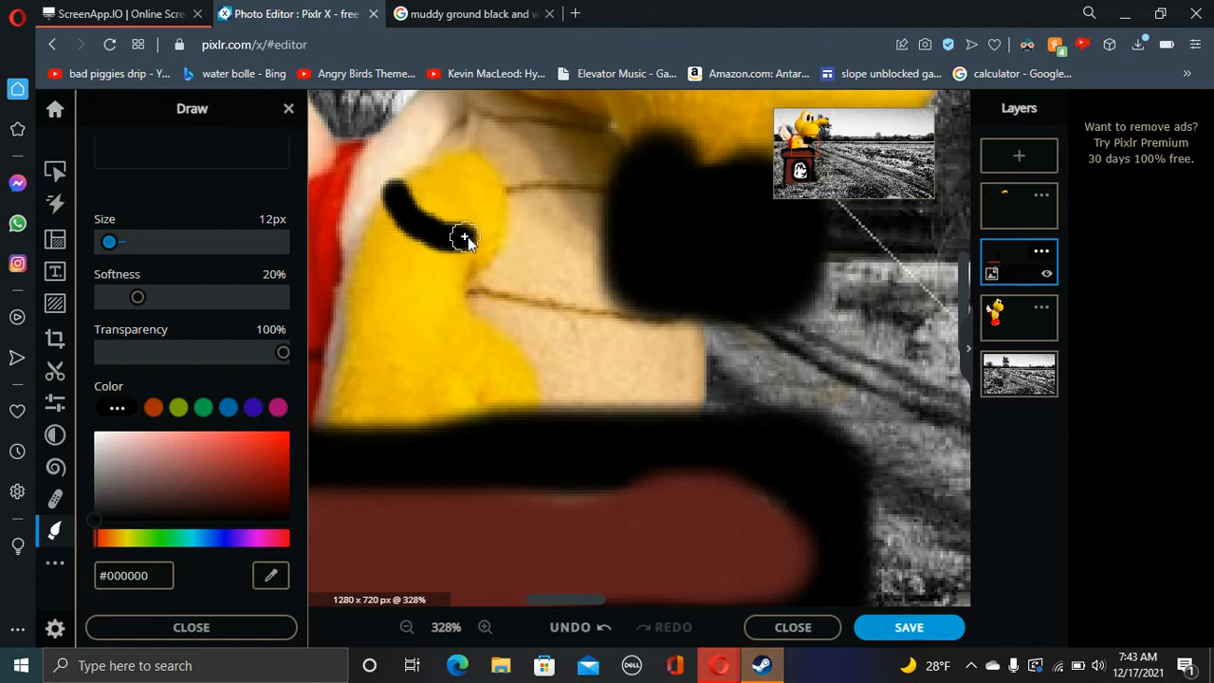
pyautogui.moveTo(356, 321); pyautogui.dragTo(472, 304)
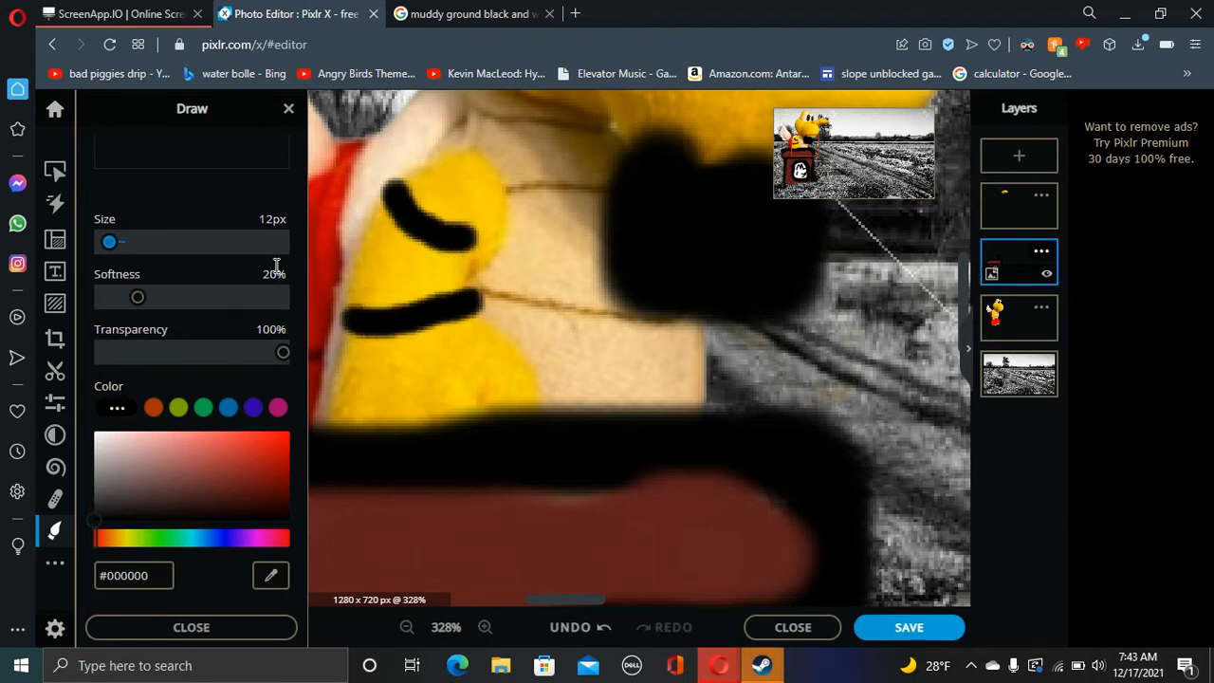
pyautogui.moveTo(370, 231); pyautogui.dragTo(354, 313)
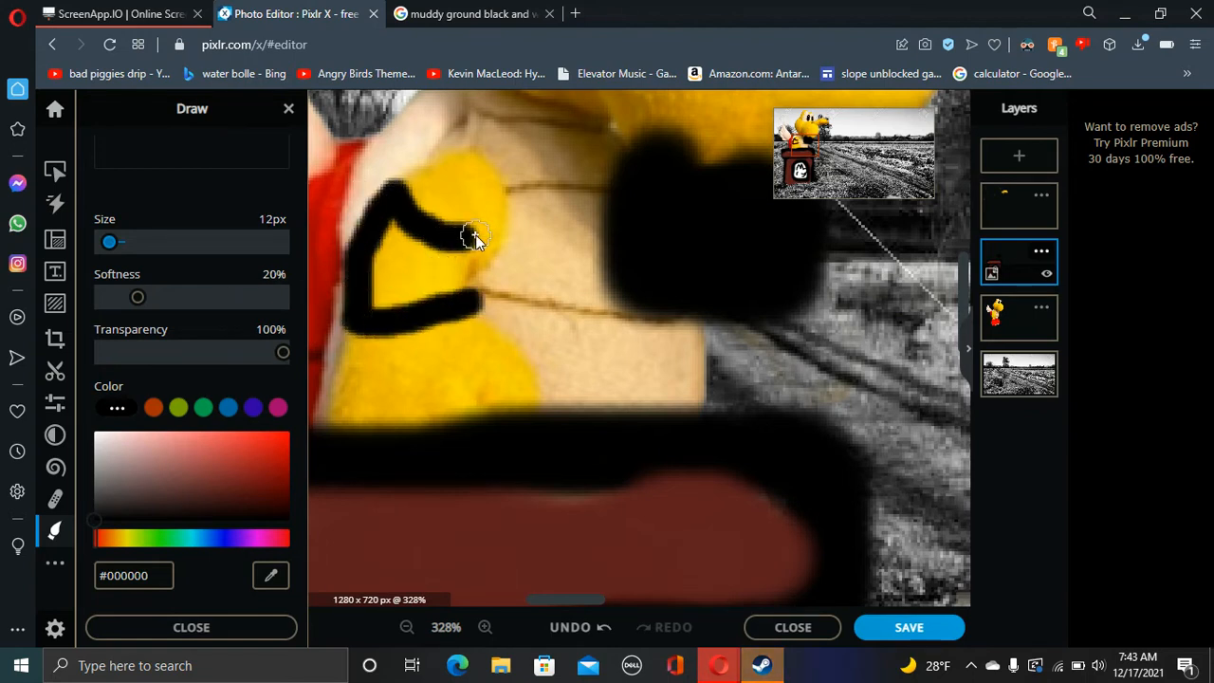
pyautogui.click(482, 287)
pyautogui.click(96, 434)
pyautogui.moveTo(405, 225)
pyautogui.mouseDown()
pyautogui.moveTo(374, 291)
pyautogui.moveTo(419, 297)
pyautogui.moveTo(457, 281)
pyautogui.moveTo(439, 256)
pyautogui.moveTo(396, 256)
pyautogui.moveTo(425, 283)
pyautogui.moveTo(429, 268)
pyautogui.moveTo(385, 231)
pyautogui.mouseUp()
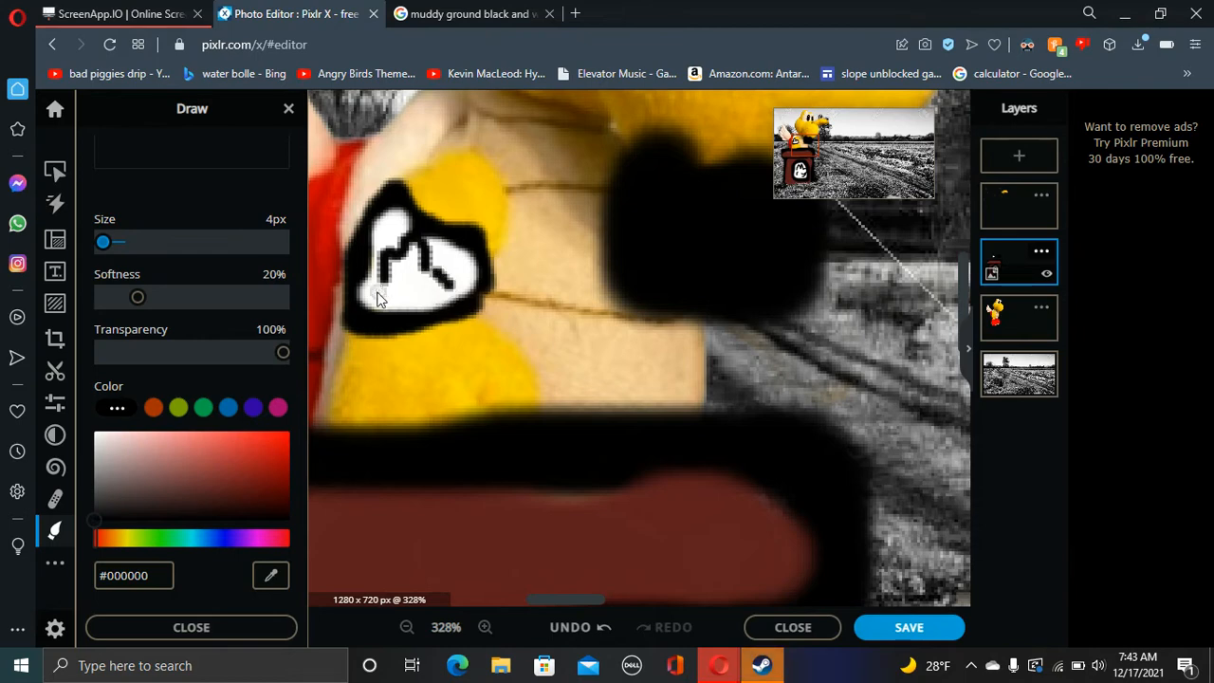
pyautogui.scroll(-10, 593, 323)
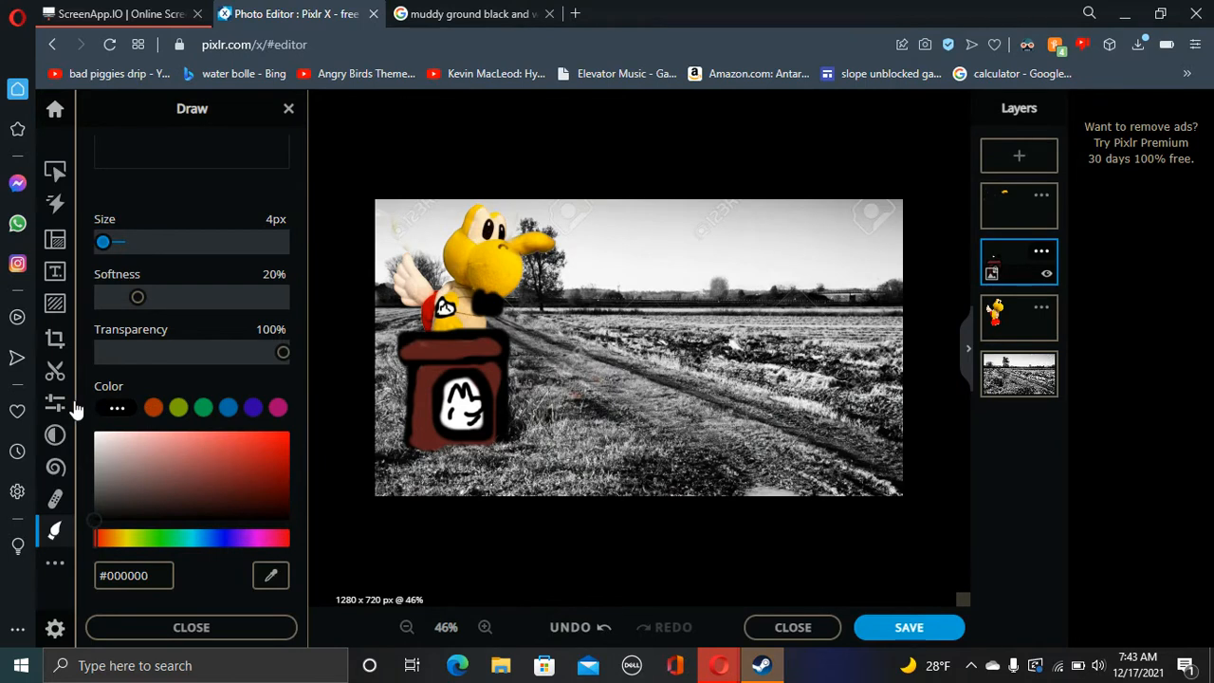
# Add the 2017mariosmlnew picture from SML Files as an image layer and place it on the field's right side
pyautogui.click(1019, 154)
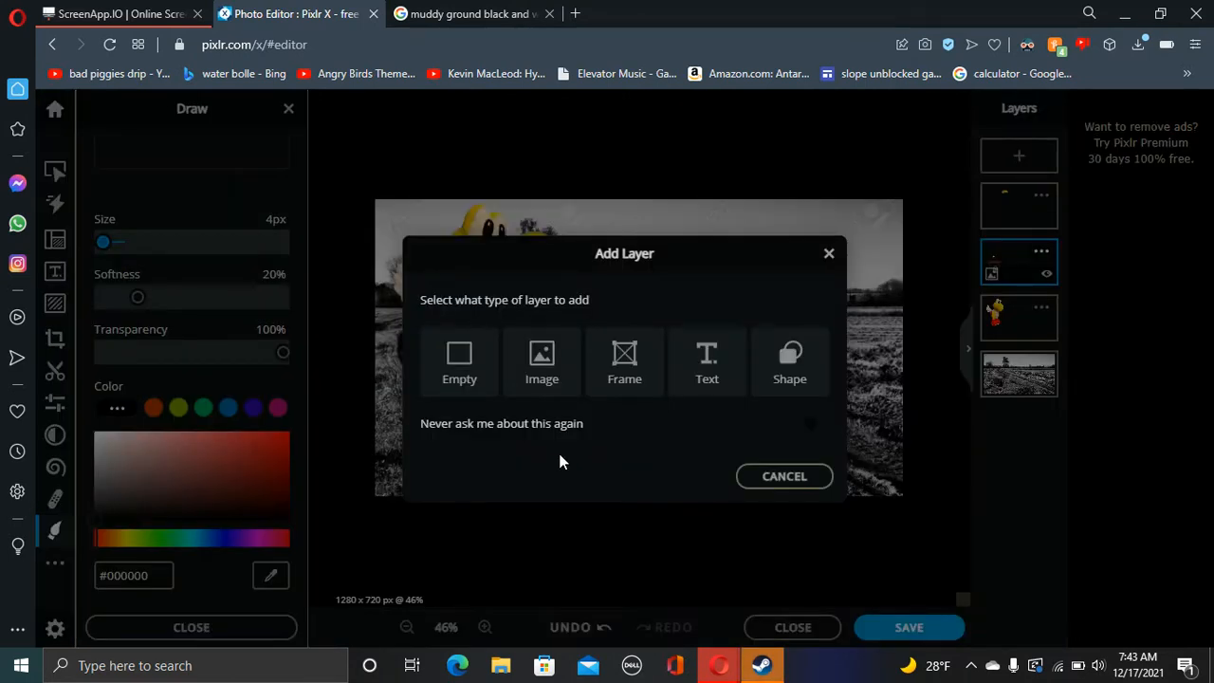
pyautogui.click(526, 379)
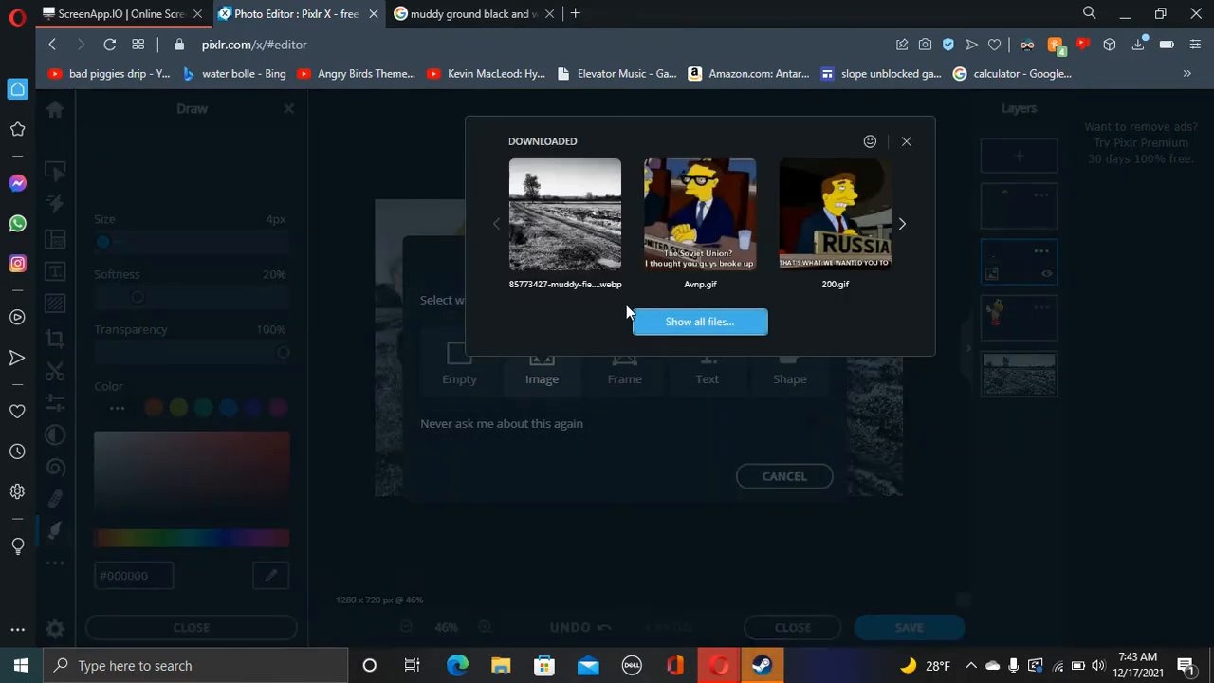
pyautogui.click(711, 329)
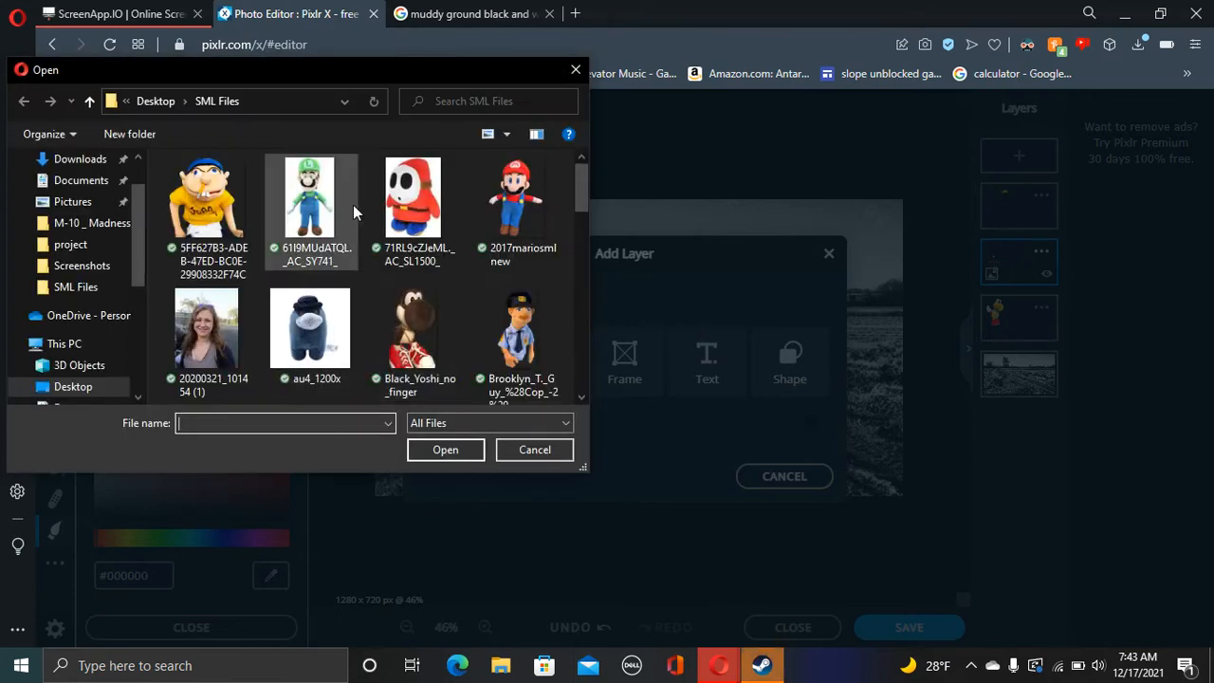
pyautogui.click(495, 196)
pyautogui.click(457, 455)
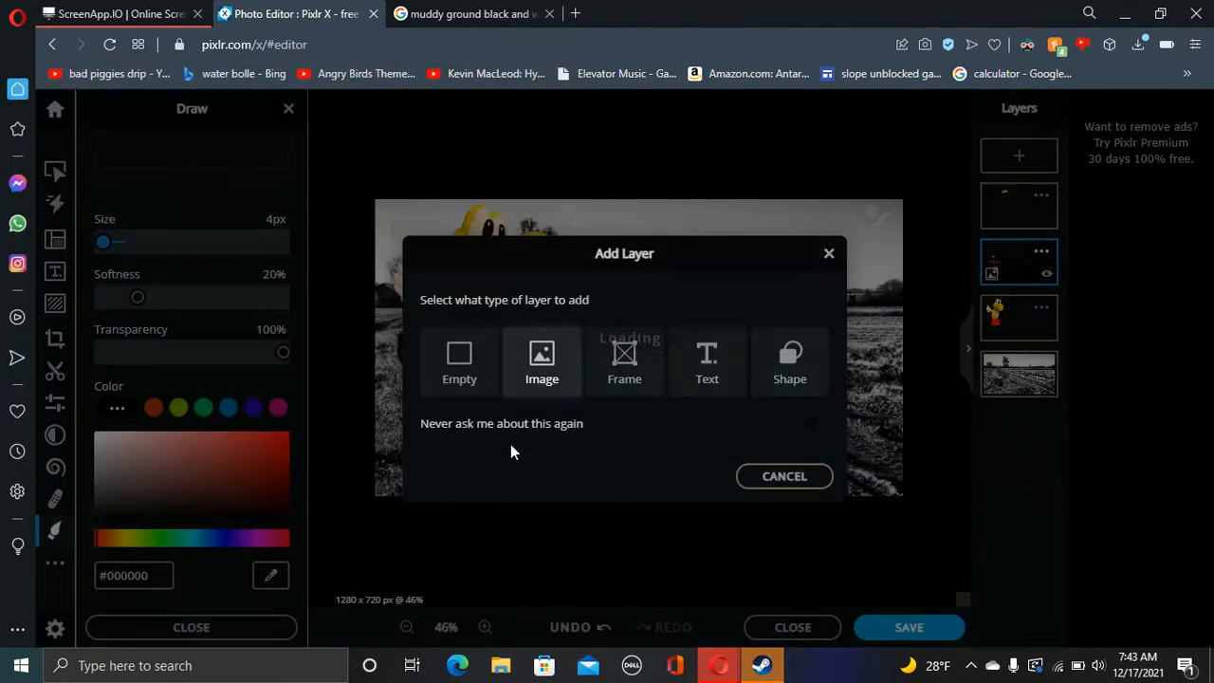
pyautogui.moveTo(888, 330); pyautogui.dragTo(874, 331)
# Set up the Draw brush for the Mario layer with a size of 30 px and the color #000000
pyautogui.click(251, 384)
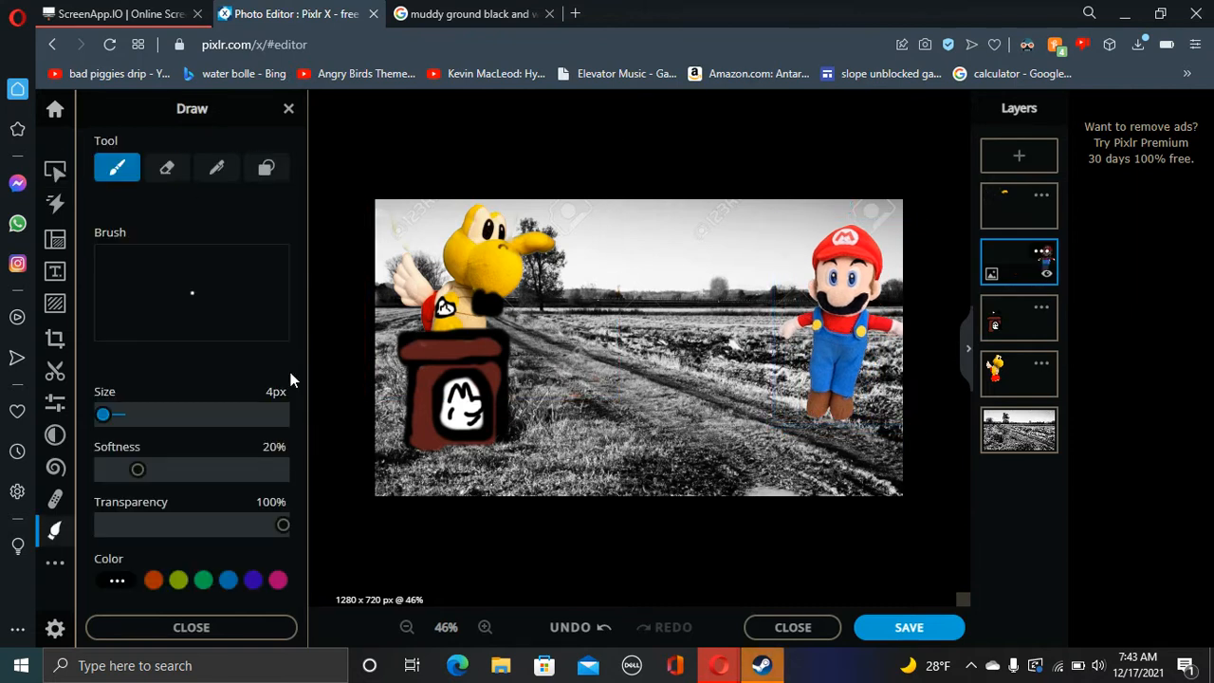
pyautogui.moveTo(104, 423)
pyautogui.mouseDown()
pyautogui.moveTo(134, 419)
pyautogui.moveTo(123, 415)
pyautogui.mouseUp()
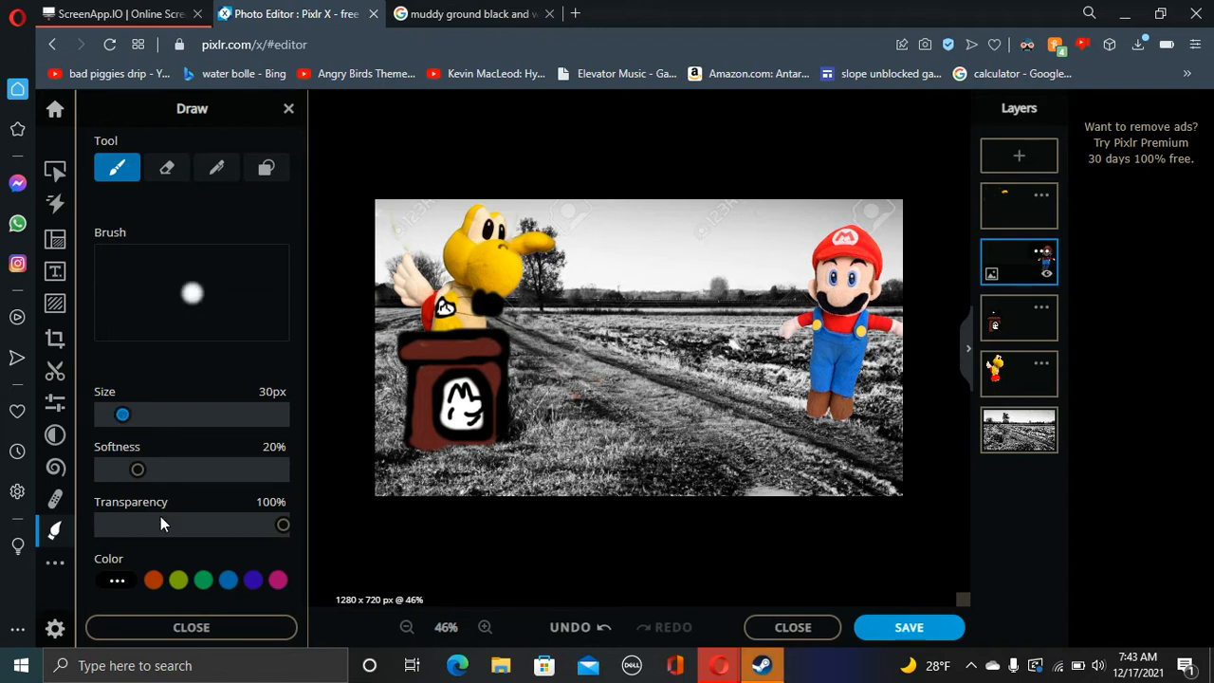
pyautogui.click(121, 579)
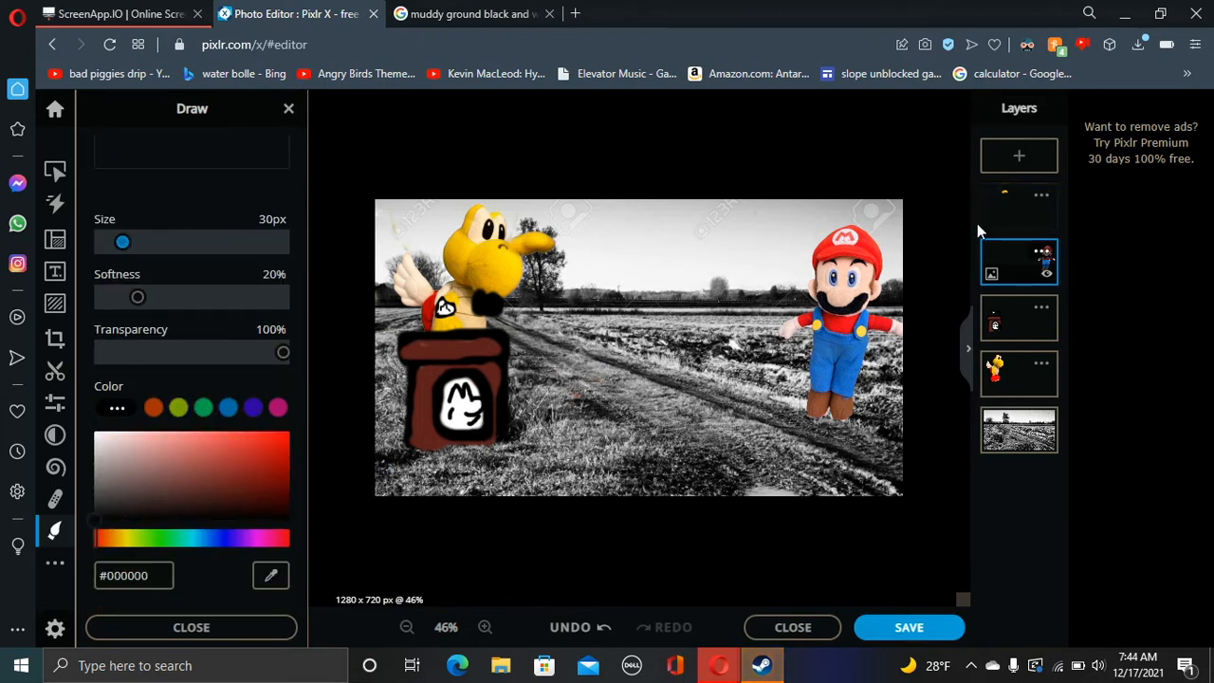
pyautogui.moveTo(844, 272); pyautogui.dragTo(890, 232)
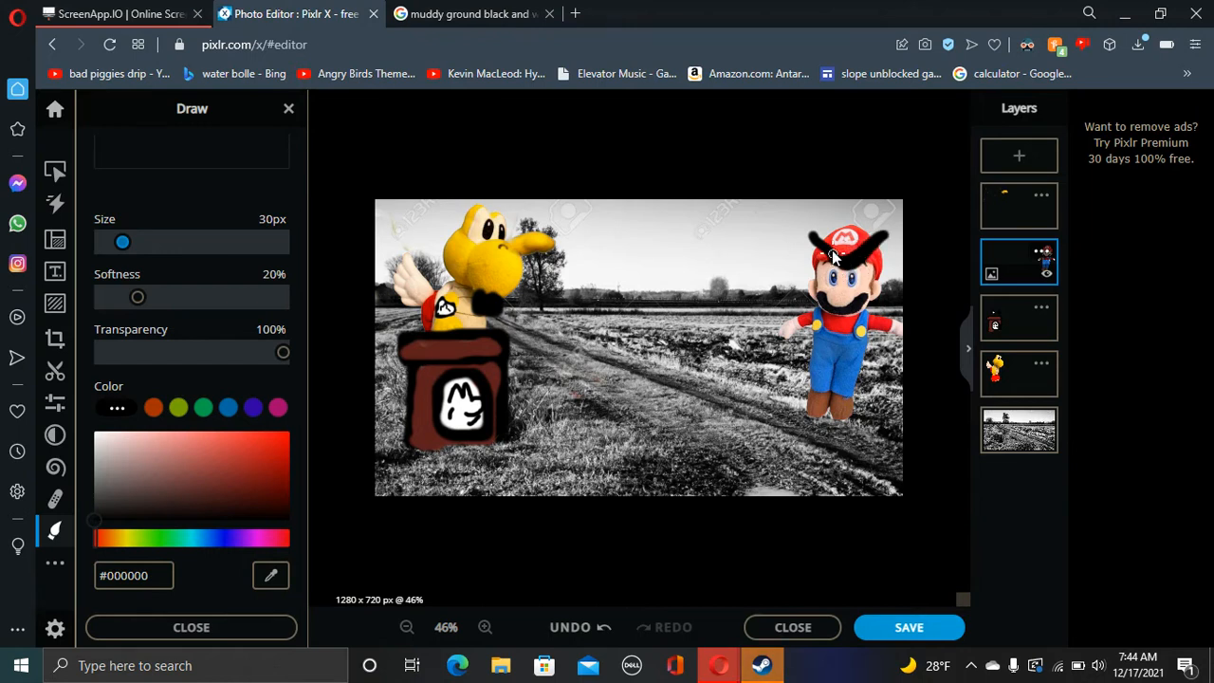
pyautogui.moveTo(826, 248); pyautogui.dragTo(858, 275)
pyautogui.hotkey('ctrl', 'z')
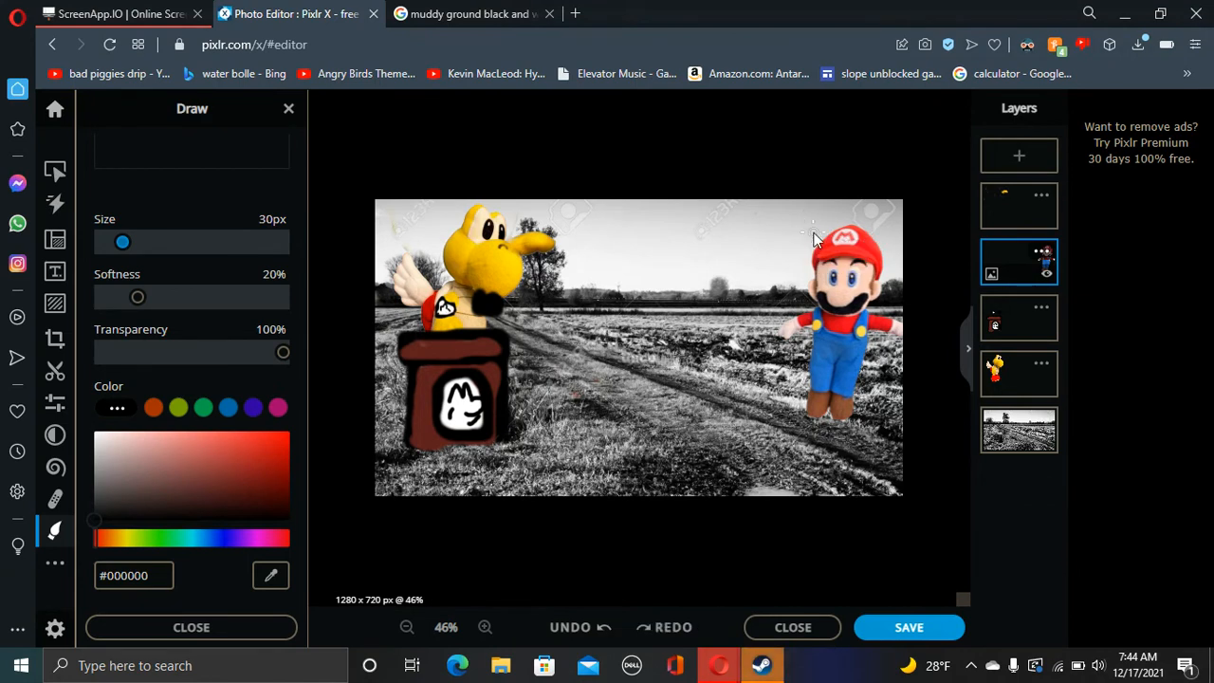
pyautogui.hotkey('ctrl', 'z')
pyautogui.hotkey('ctrl', 'z')
pyautogui.moveTo(806, 234)
pyautogui.mouseDown()
pyautogui.moveTo(847, 284)
pyautogui.moveTo(869, 252)
pyautogui.moveTo(824, 235)
pyautogui.moveTo(843, 267)
pyautogui.moveTo(880, 240)
pyautogui.moveTo(847, 261)
pyautogui.moveTo(833, 227)
pyautogui.mouseUp()
pyautogui.hotkey('ctrl', 'z')
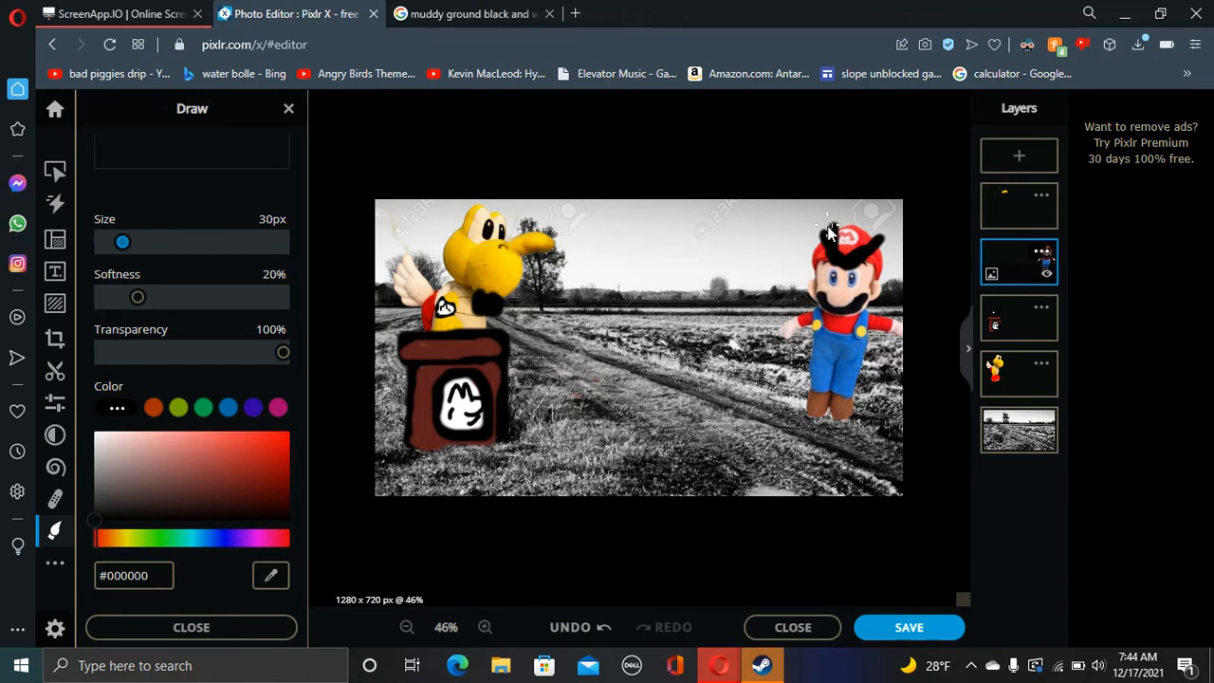
pyautogui.hotkey('ctrl', 'z')
# Paint two thick black V-shaped eyebrows above Mario's eyes and close the image save dialog
pyautogui.scroll(3, 909, 231)
pyautogui.scroll(5, 891, 256)
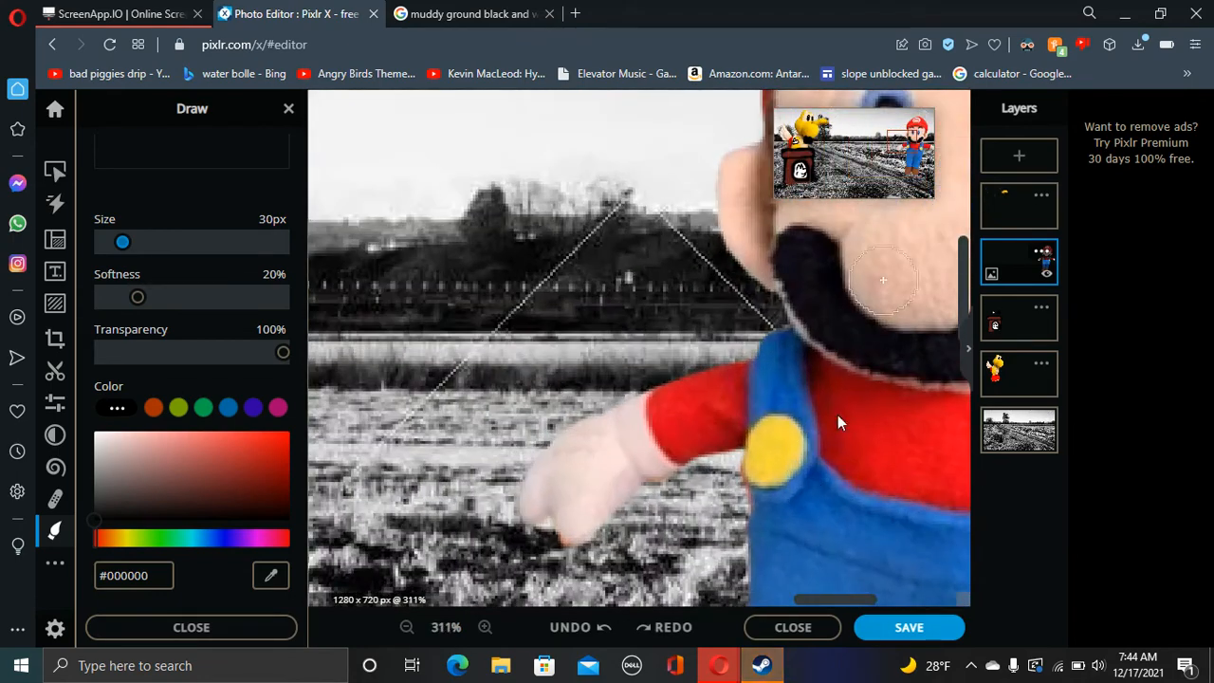
pyautogui.moveTo(826, 610); pyautogui.dragTo(887, 594)
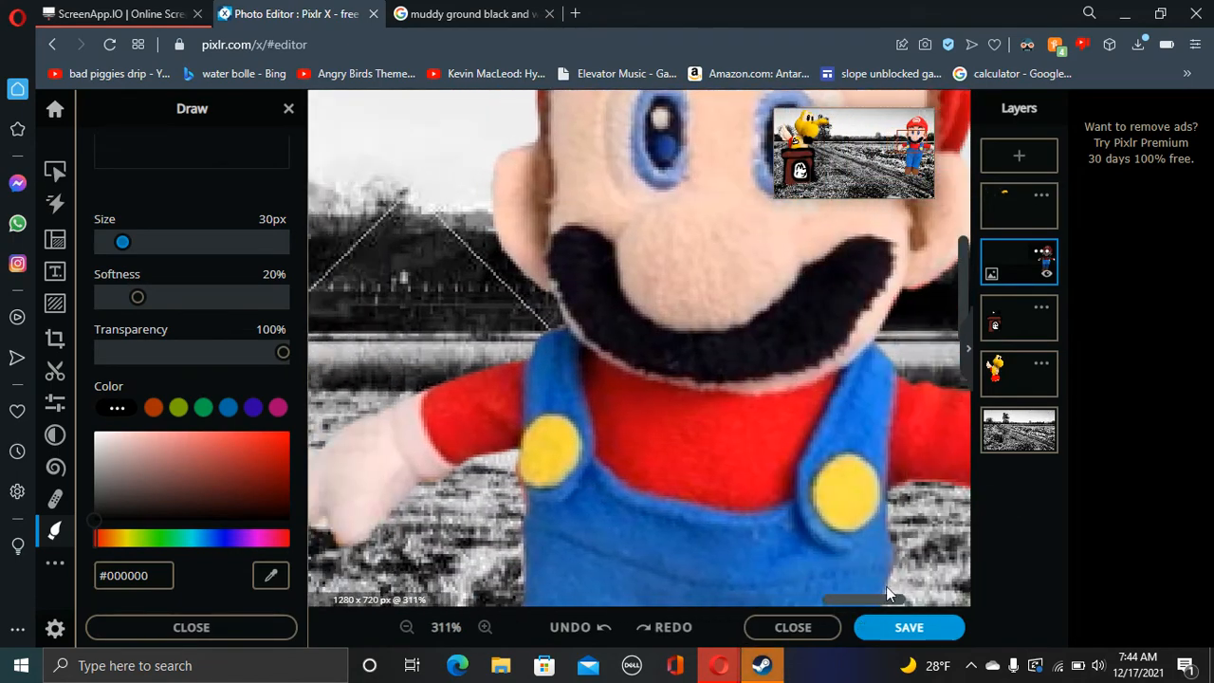
pyautogui.moveTo(965, 259); pyautogui.dragTo(965, 189)
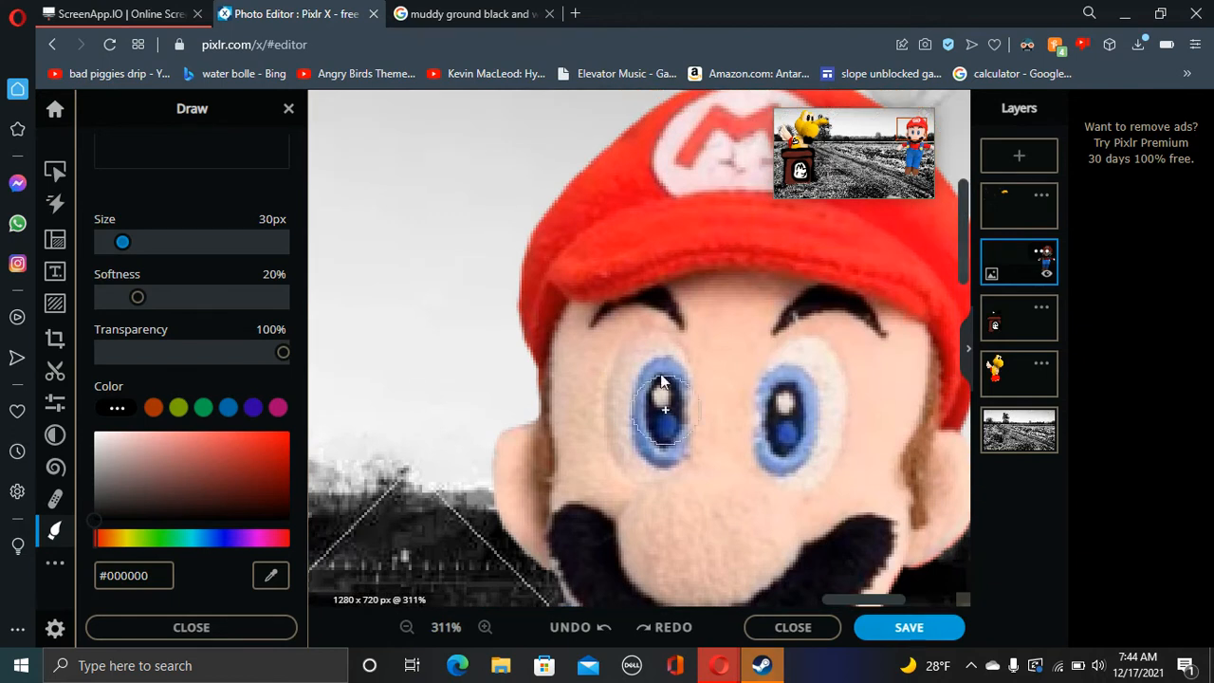
pyautogui.moveTo(620, 262)
pyautogui.mouseDown()
pyautogui.moveTo(662, 297)
pyautogui.moveTo(720, 376)
pyautogui.moveTo(901, 254)
pyautogui.moveTo(739, 381)
pyautogui.moveTo(711, 344)
pyautogui.moveTo(580, 259)
pyautogui.moveTo(729, 369)
pyautogui.moveTo(780, 362)
pyautogui.moveTo(962, 221)
pyautogui.moveTo(728, 332)
pyautogui.moveTo(533, 191)
pyautogui.moveTo(617, 271)
pyautogui.mouseUp()
pyautogui.scroll(-8, 617, 271)
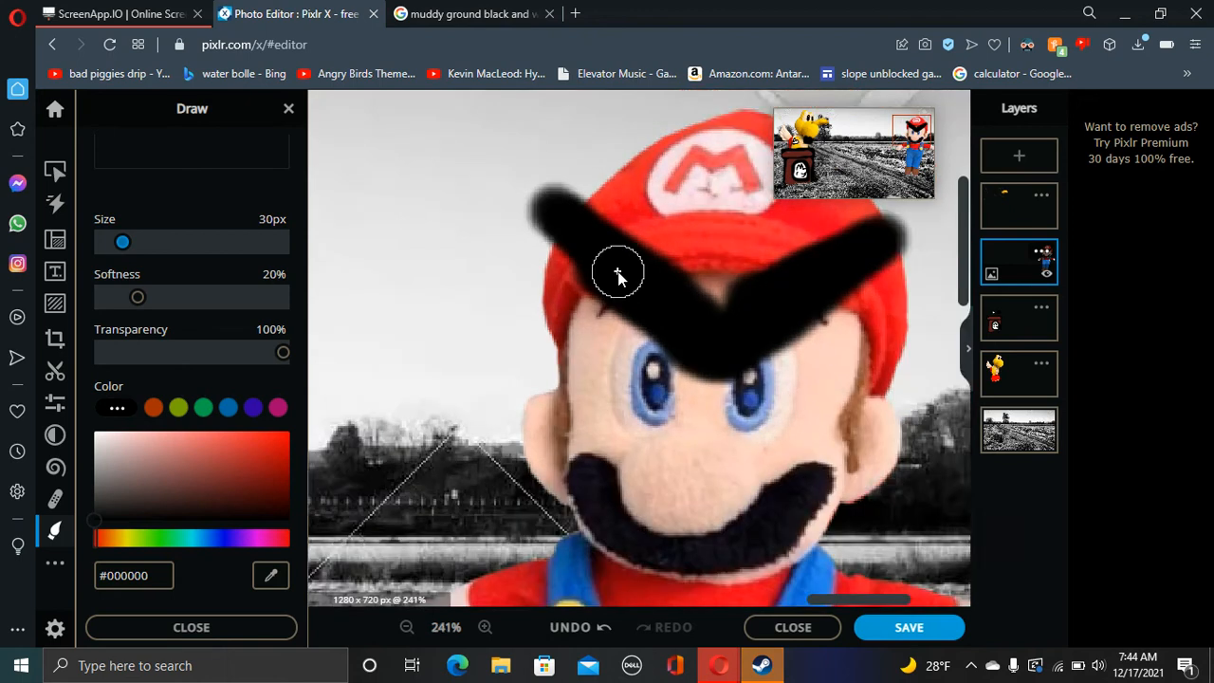
pyautogui.scroll(-2, 395, 474)
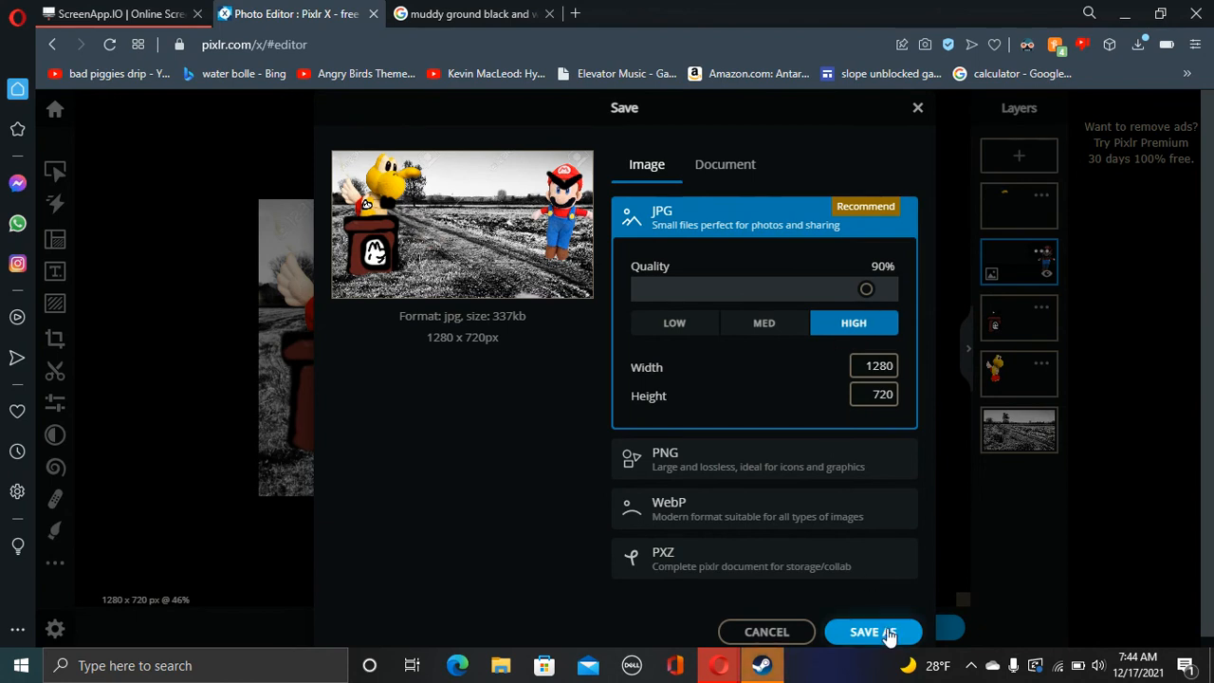
pyautogui.click(915, 109)
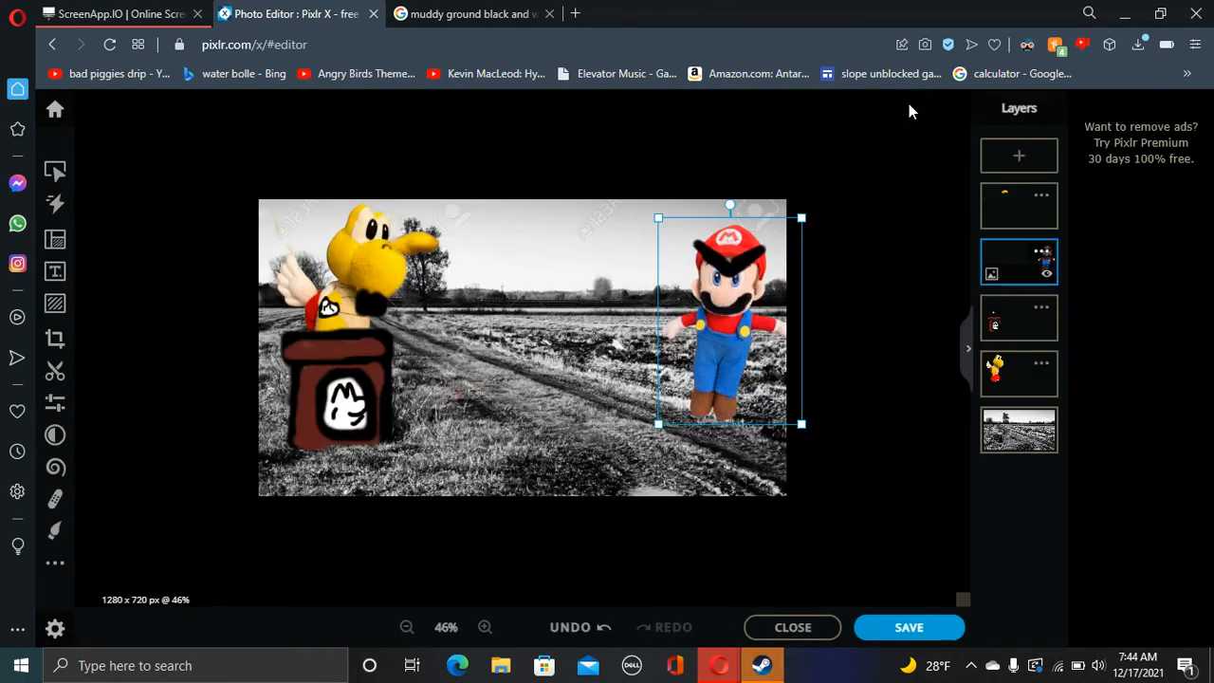